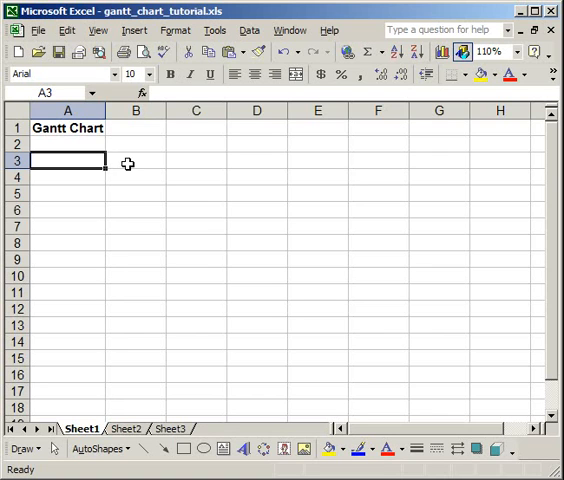
- Enter Project Task 1 in A3, fill it down to Project Task 5, and autofit column A
left_click(127, 163)
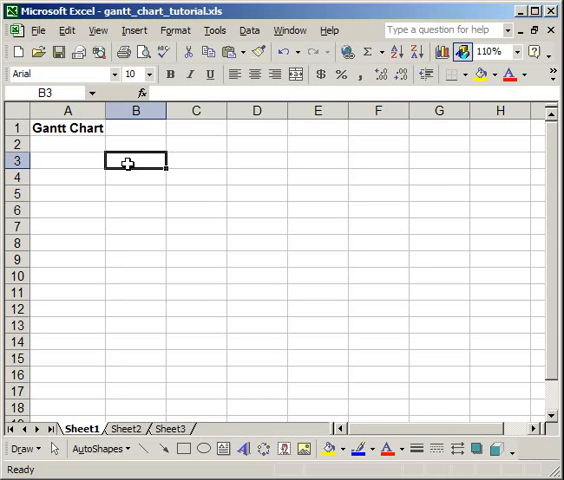
left_click(137, 144)
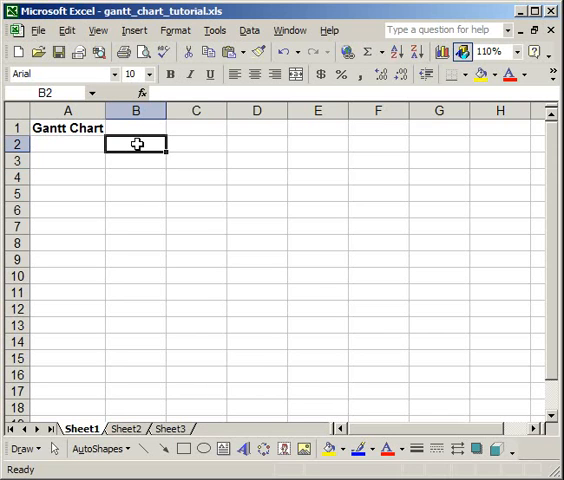
left_click(74, 161)
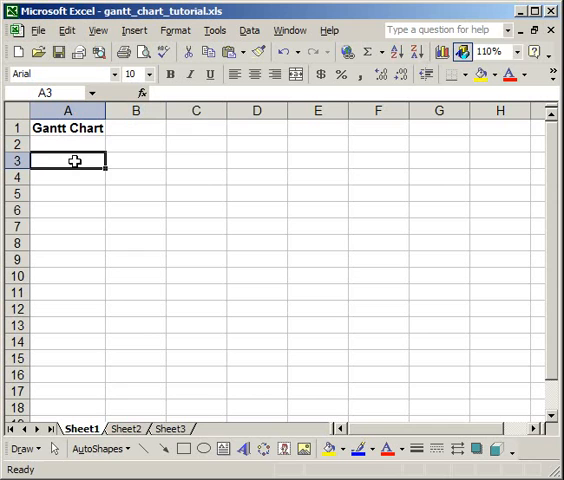
type("Project T")
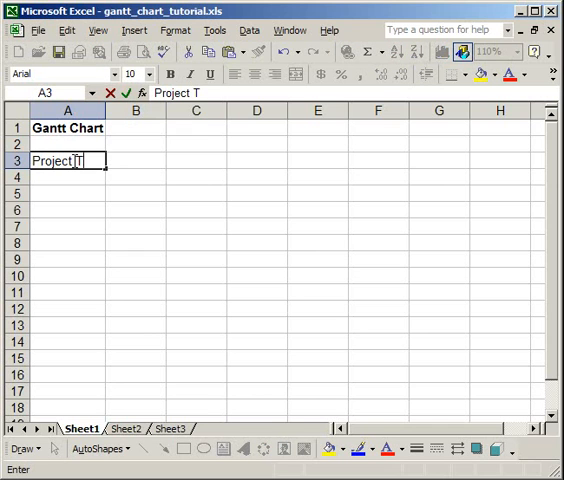
type("ask 1")
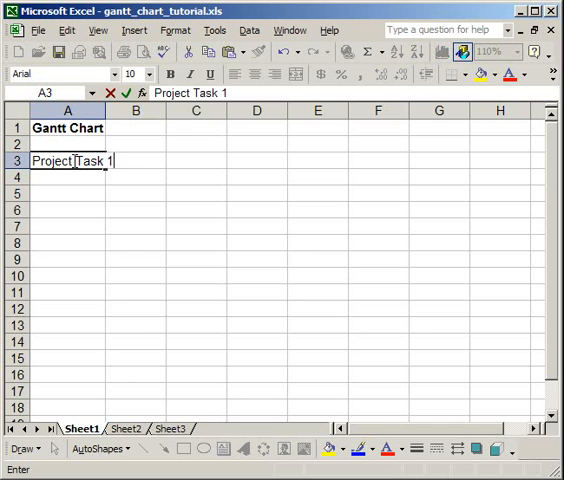
key("Return")
left_click(104, 165)
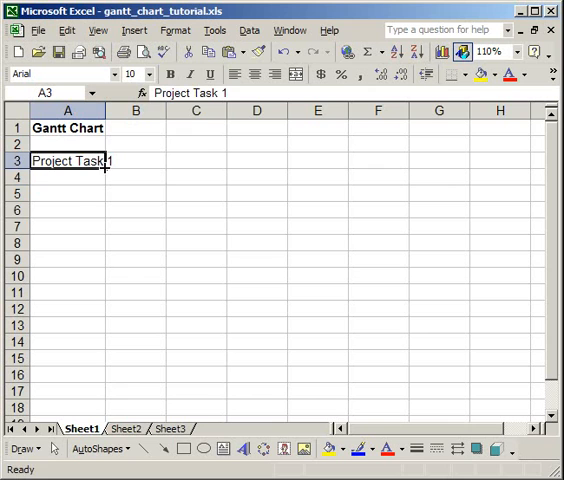
left_click_drag(104, 167, 104, 232)
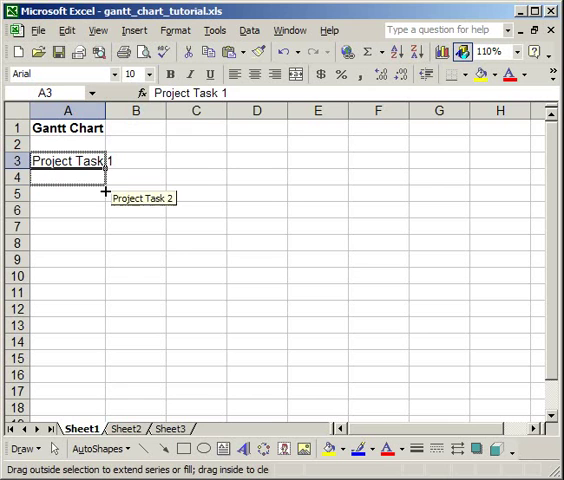
double_click(103, 109)
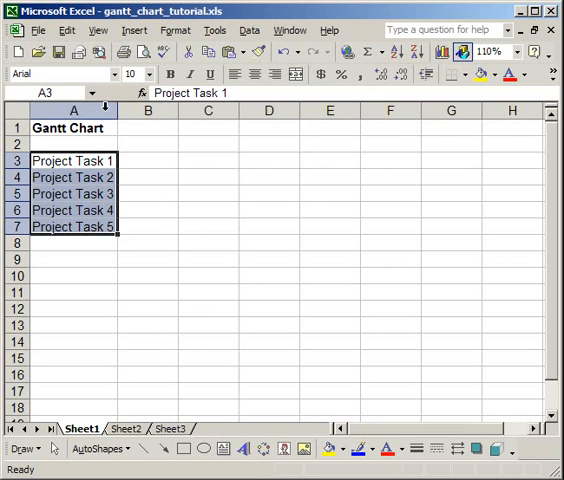
- Add the Start Date heading in B2 and move on to C2 for End Date
left_click(163, 145)
type("S")
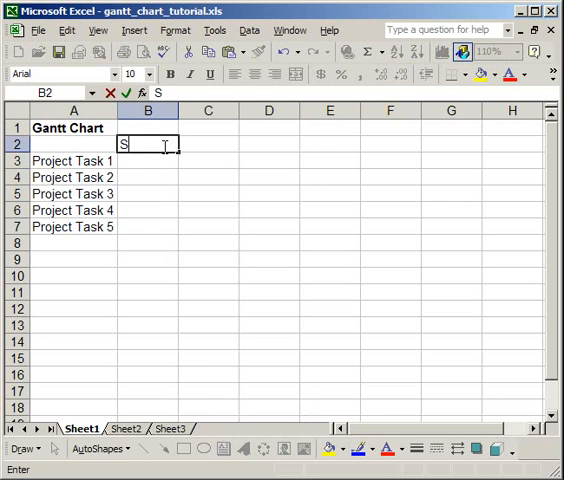
type("tart Date")
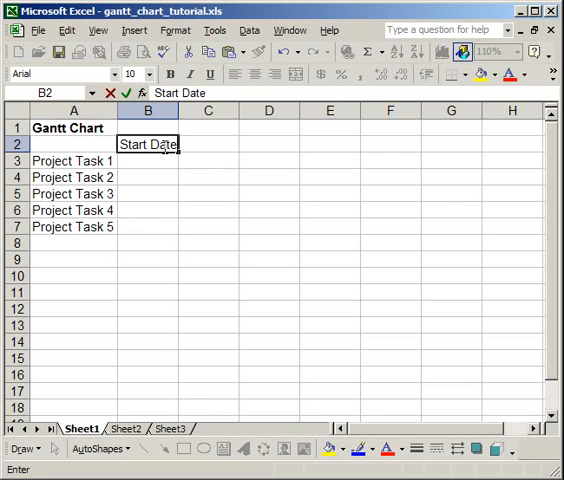
key("Tab")
type("End")
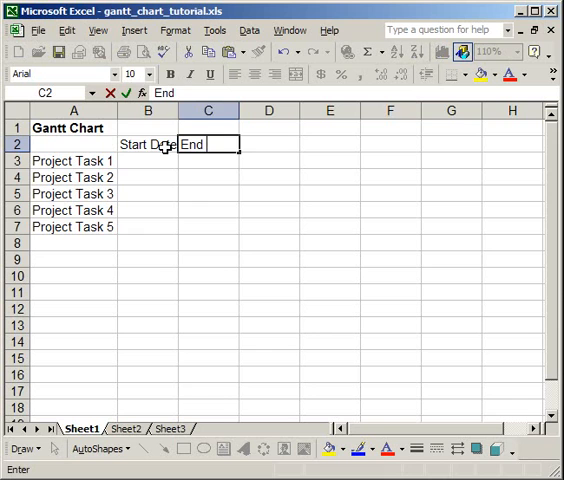
type(" Date")
- Enter 8/1/2008 as the first start date in B3 and fill it down to B7
left_click(152, 161)
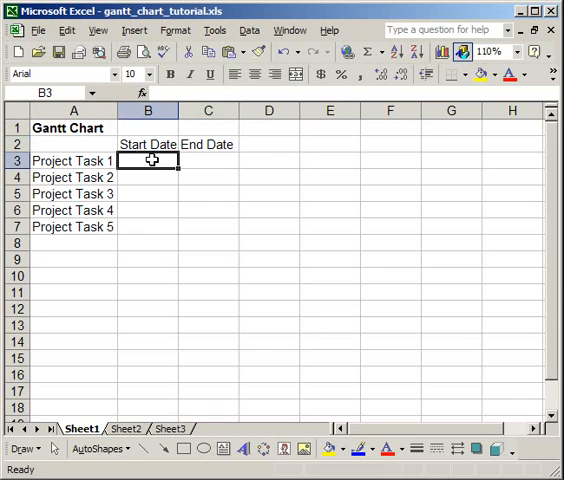
type("8")
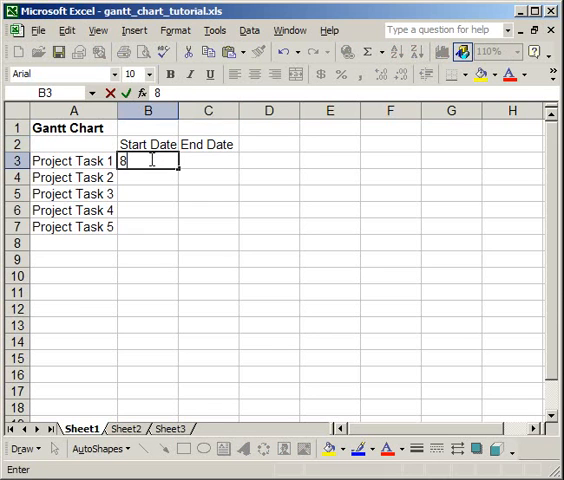
type("/1/2008")
key("Return")
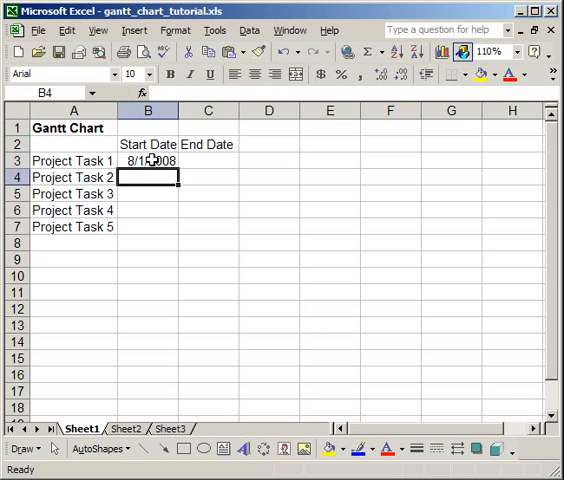
left_click(152, 161)
left_click_drag(178, 168, 168, 230)
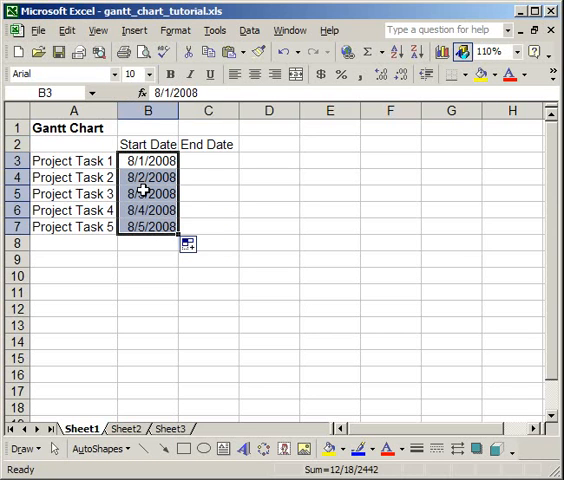
- Edit B7, B6, B5 and B4 to 8/16, 8/11, 8/6 and 8/3/2008
double_click(145, 228)
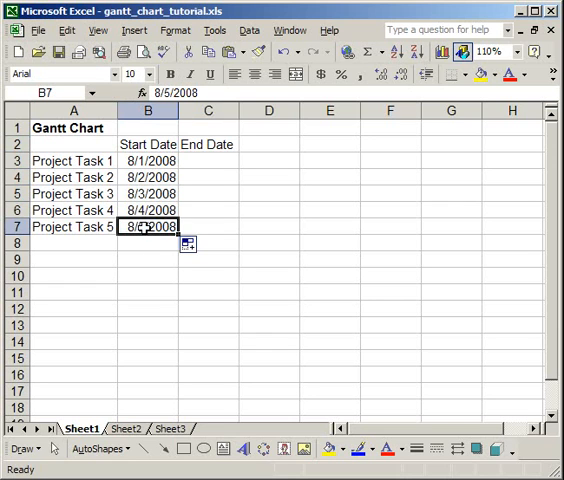
key("BackSpace")
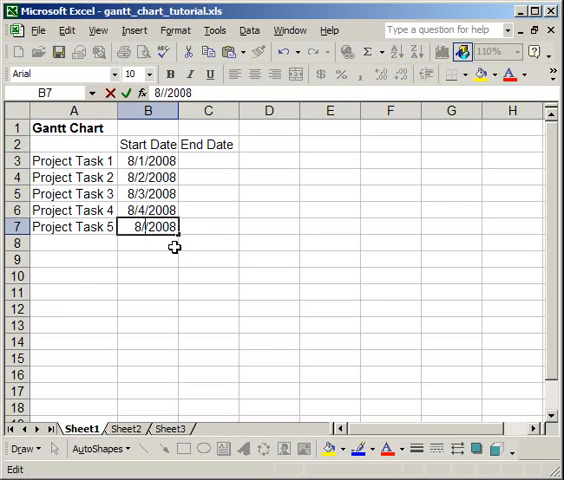
type("16")
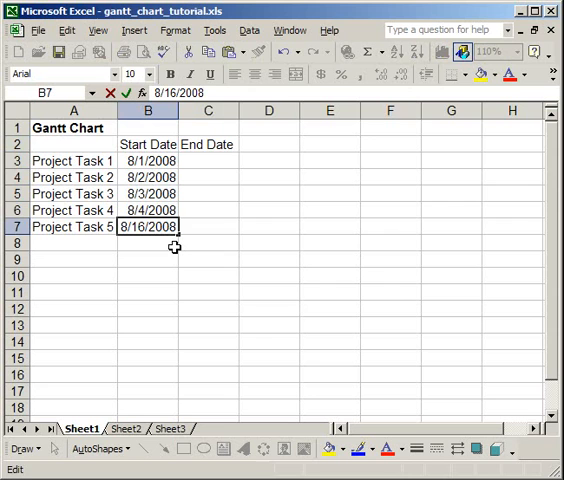
key("shift+Return")
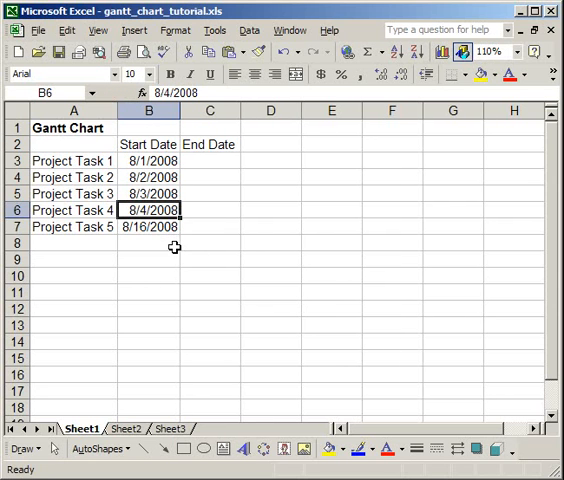
double_click(147, 210)
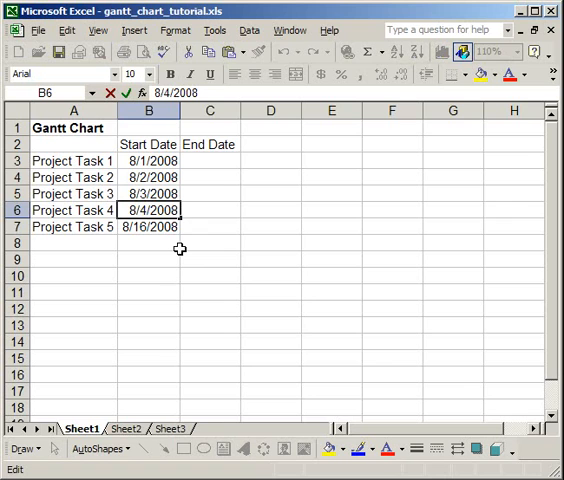
key("BackSpace")
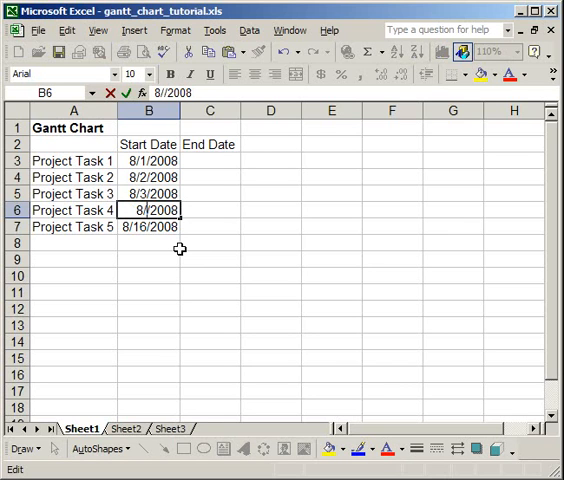
type("11")
double_click(160, 193)
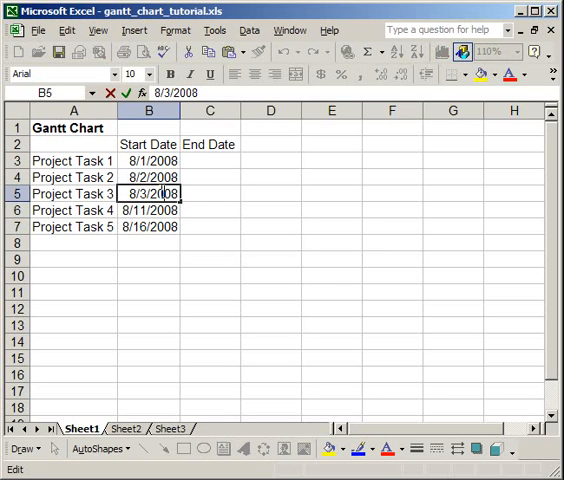
key("Left")
key("Left")
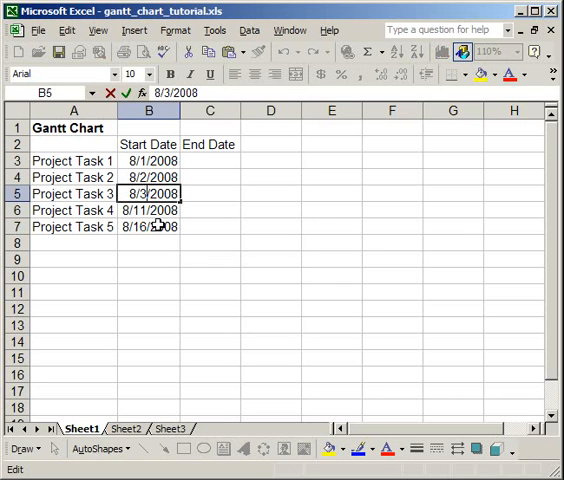
key("BackSpace")
type("6")
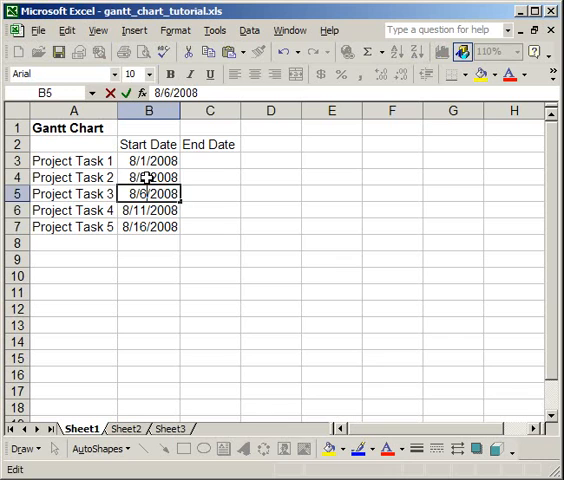
double_click(148, 177)
key("BackSpace")
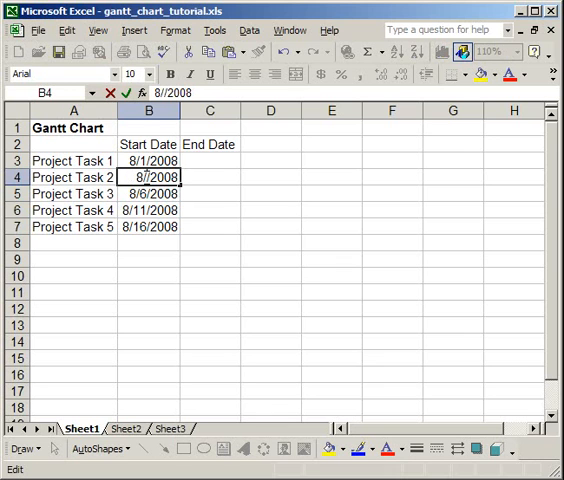
type("3")
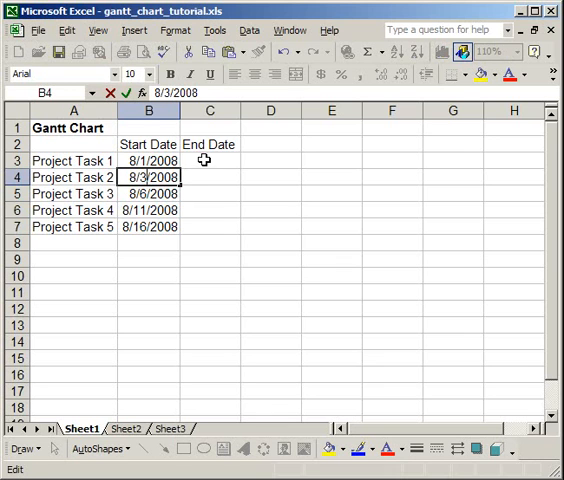
- Enter 8/6/2008 as the first end date in C3 and fill it down to C7
left_click(204, 160)
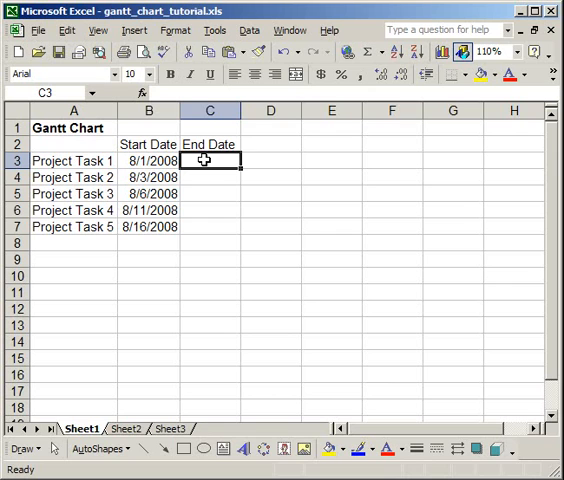
type("8/")
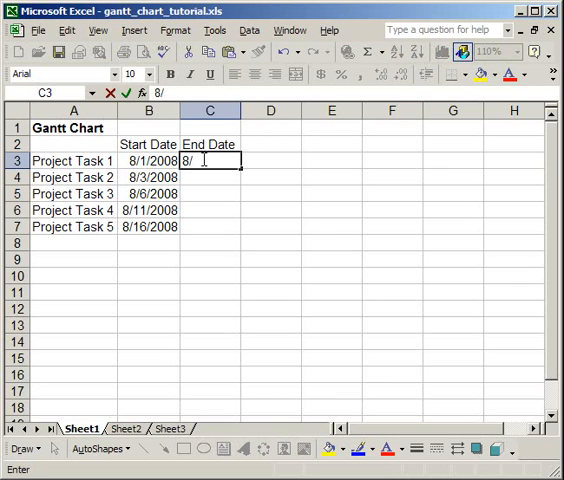
type("6/")
type("2008")
key("Return")
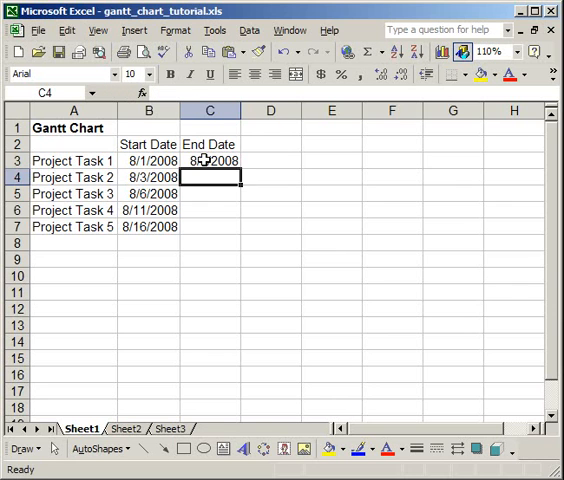
left_click(204, 160)
left_click_drag(240, 168, 237, 228)
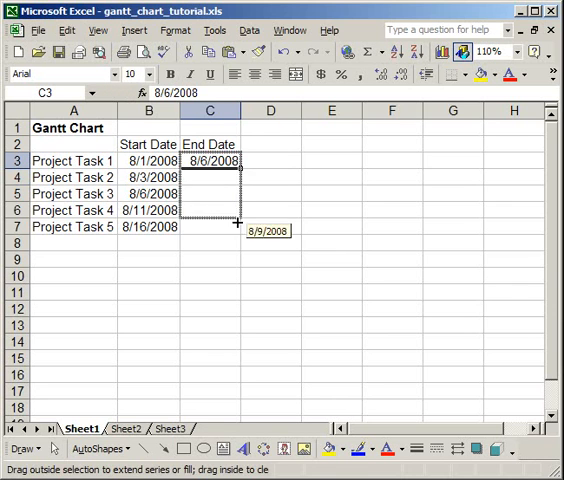
left_click(230, 163)
left_click(210, 178)
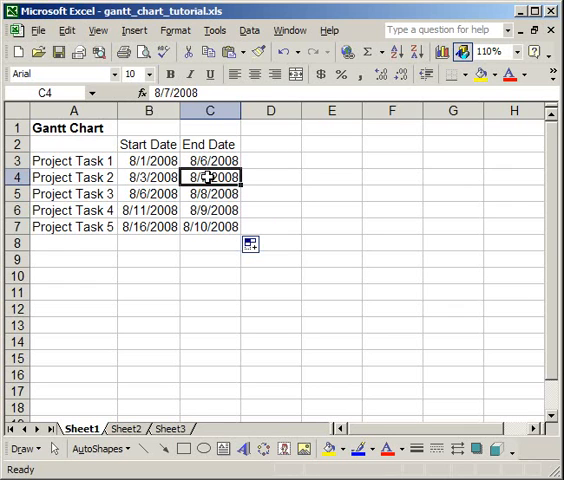
- Edit the end dates of Tasks 3, 5 and 4 to 8/17, 8/21 and 8/19/2008
double_click(210, 194)
key("BackSpace")
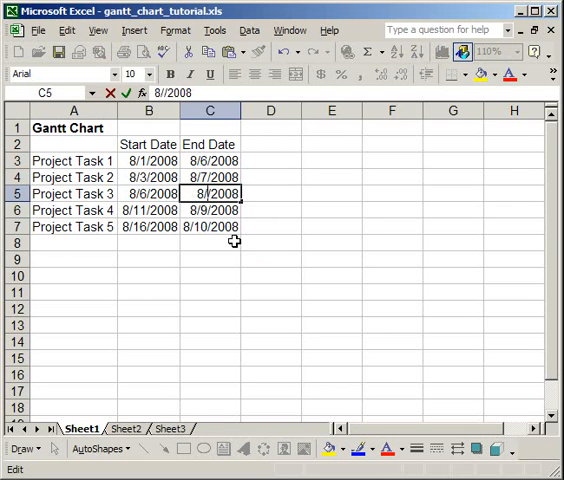
type("17")
double_click(204, 228)
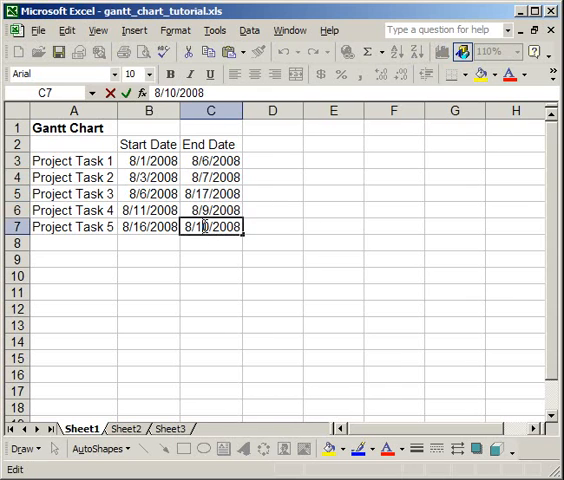
key("Delete")
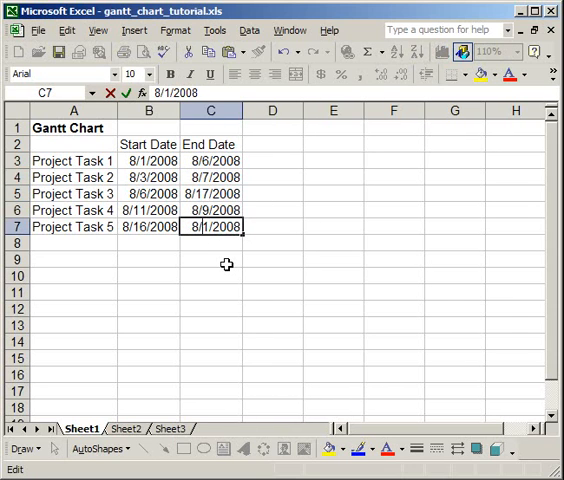
type("2")
double_click(204, 211)
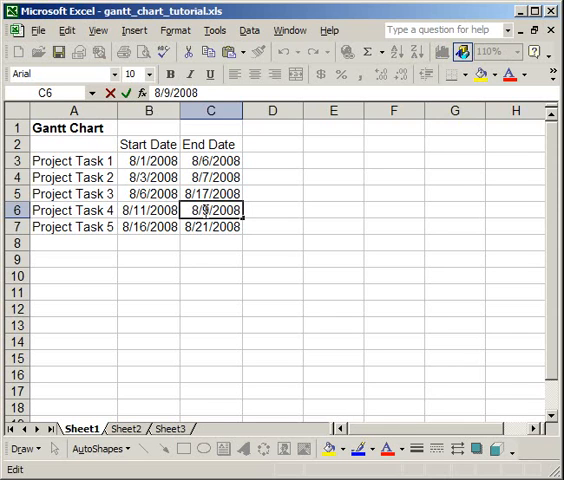
type("1")
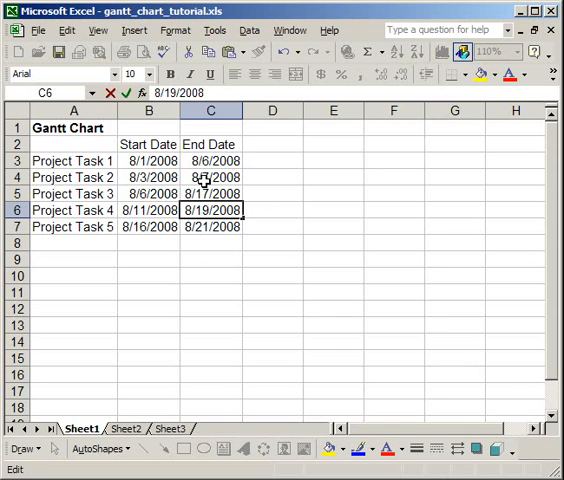
key("ctrl+Return")
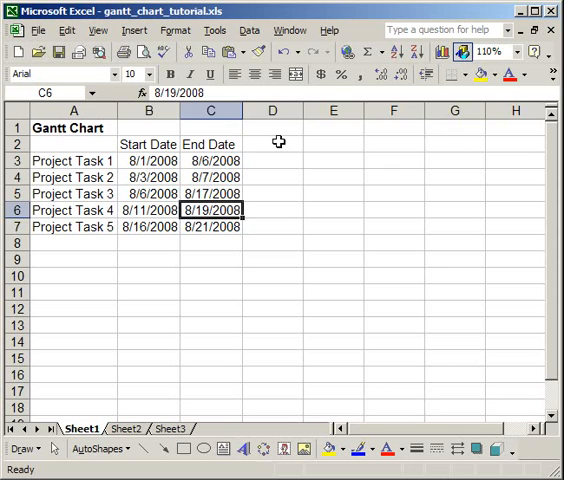
- Add Days completed in D2 and Days left to complete in E2, with a lowercase c in completed
left_click(279, 143)
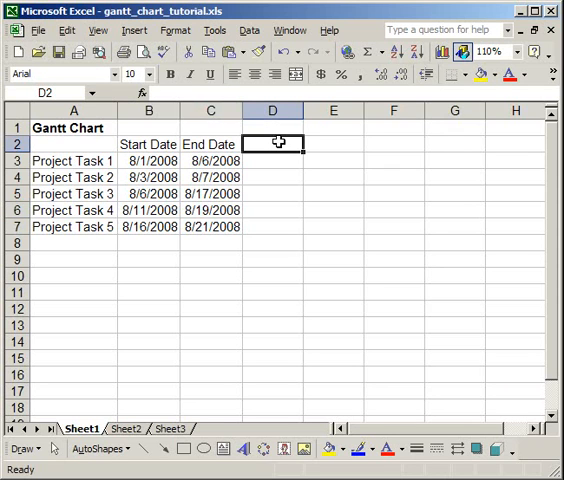
type("Days Com")
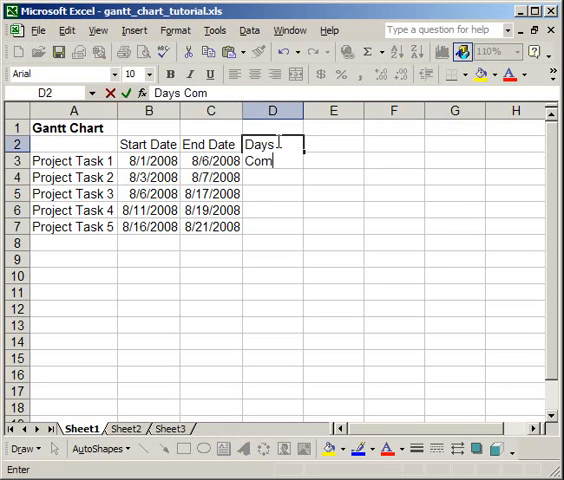
type("pleted")
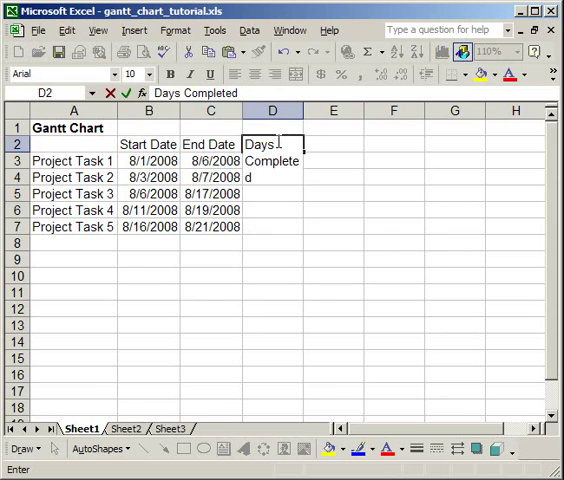
key("Tab")
type("Da")
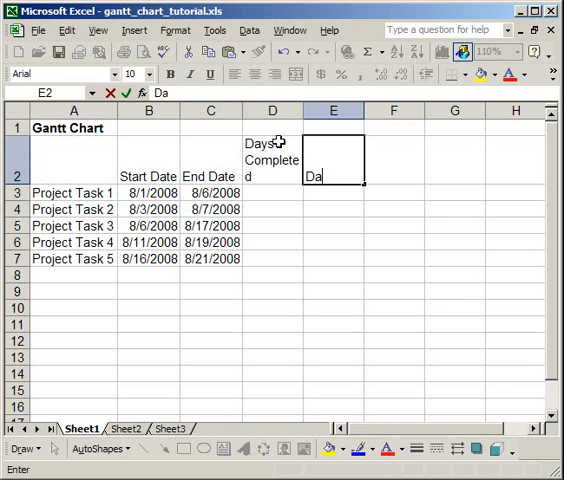
type("ys lef")
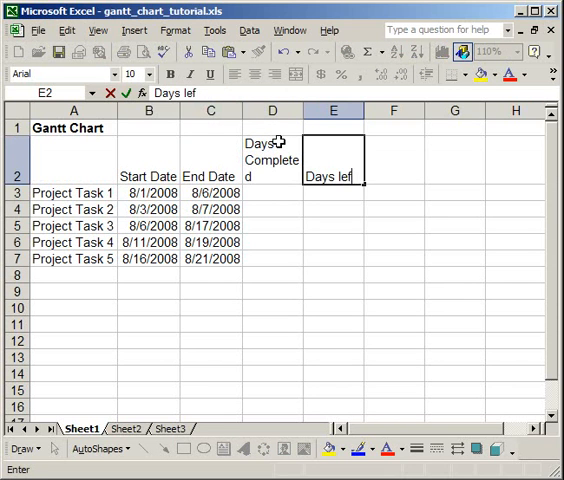
type("t to comp")
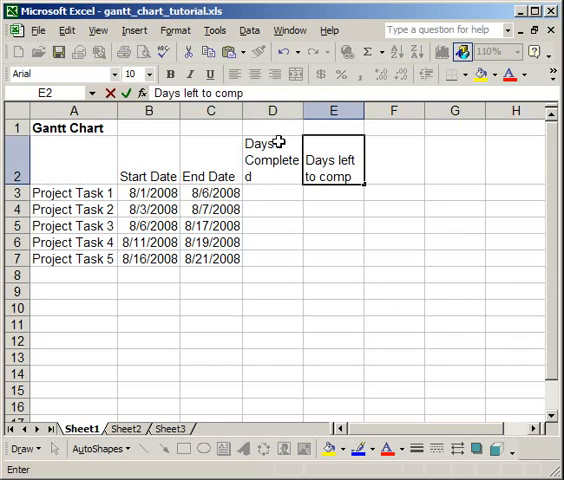
type("lete")
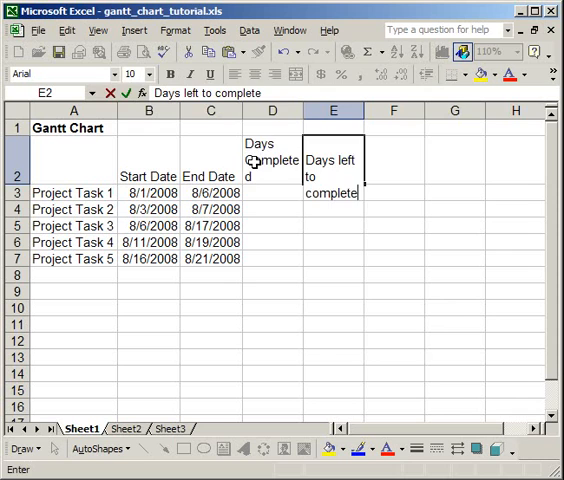
left_click(257, 160)
double_click(257, 160)
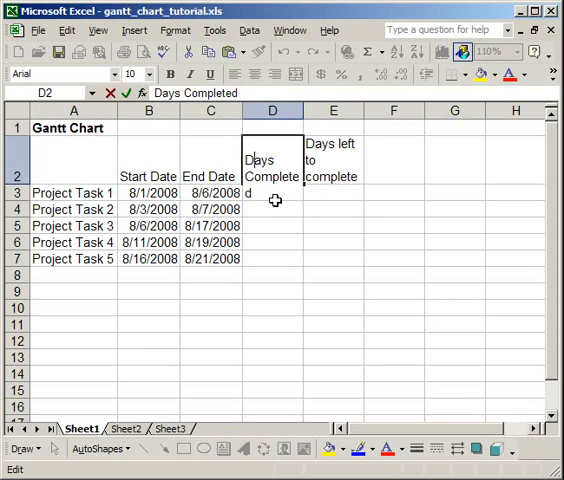
key("Delete")
type("c")
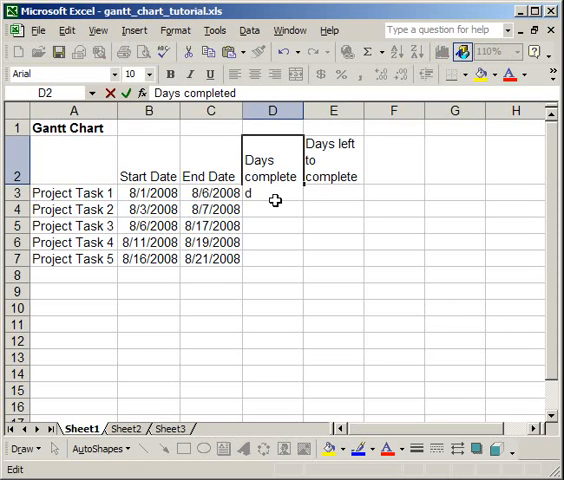
key("Tab")
key("Tab")
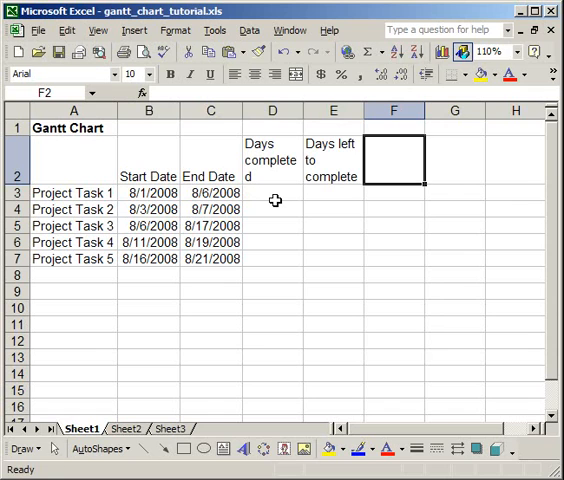
type("Total")
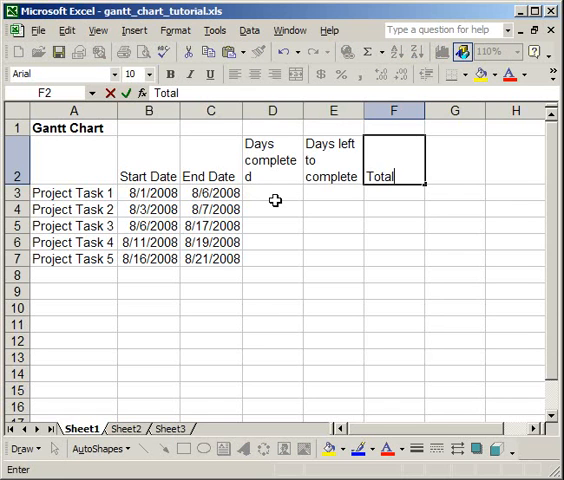
- Add the Total days to complete heading in F2
left_click(390, 176)
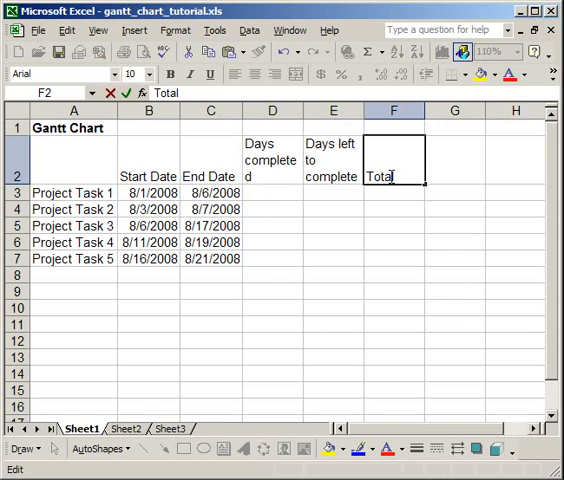
type("days to")
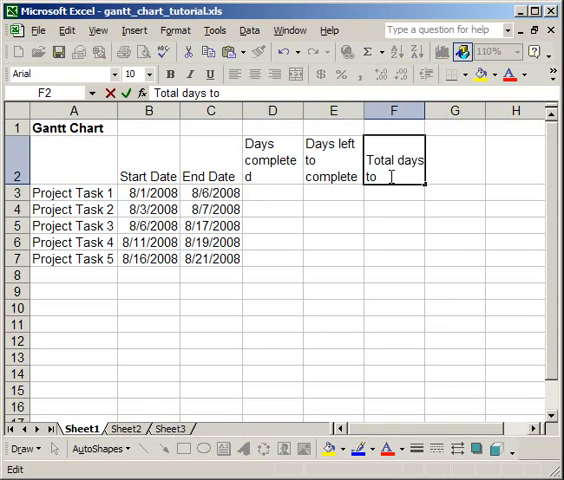
type(" complete")
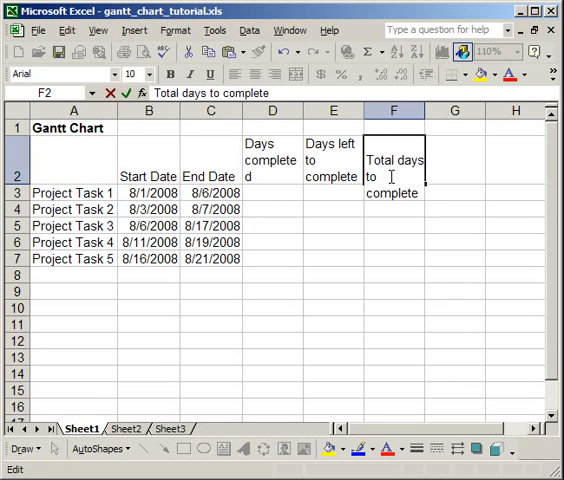
key("Tab")
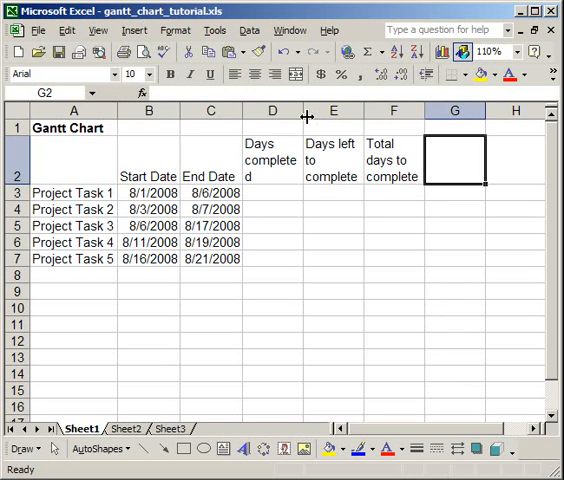
- Drag columns D, E and F wider so their wrapped headings fit
left_click_drag(303, 111, 311, 111)
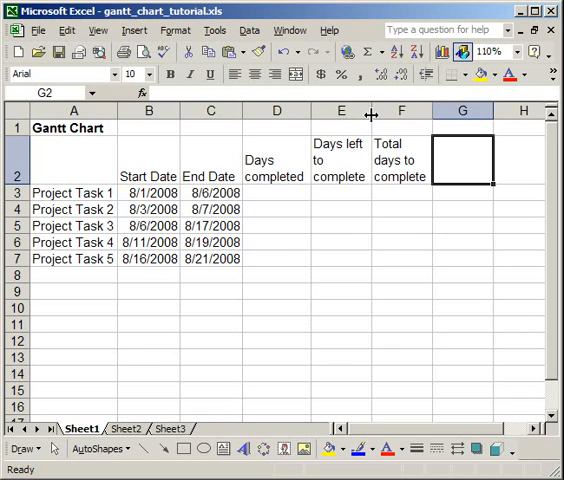
left_click_drag(371, 114, 379, 114)
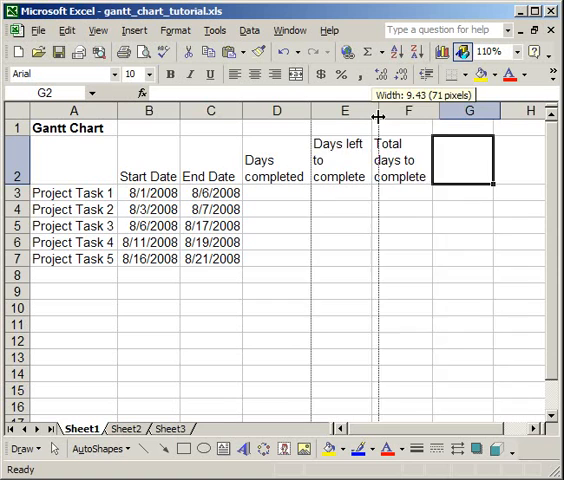
left_click_drag(438, 113, 455, 113)
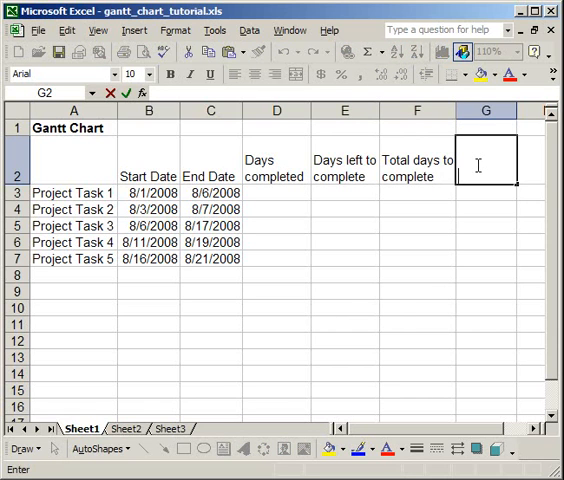
type("Non")
type("-ne")
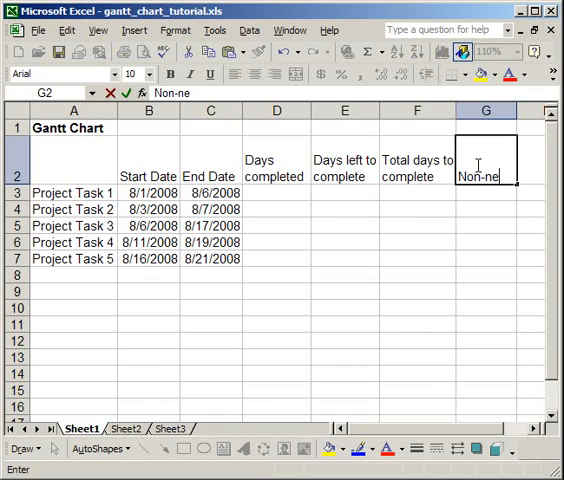
type("gative")
- Enter the Non-negativity heading in G2, correcting Non-negative to Non-negativity
key("BackSpace")
type("ity")
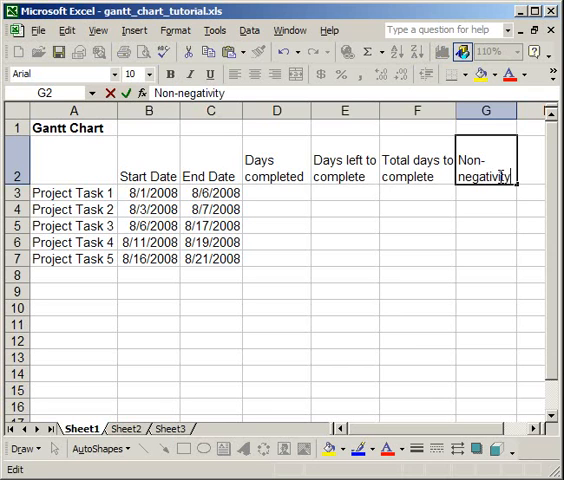
key("Return")
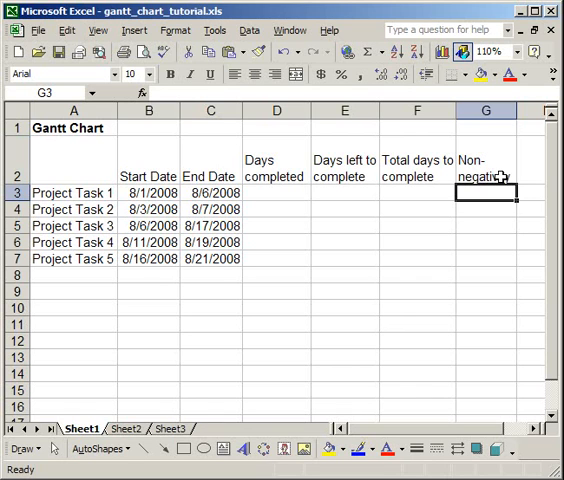
left_click(488, 165)
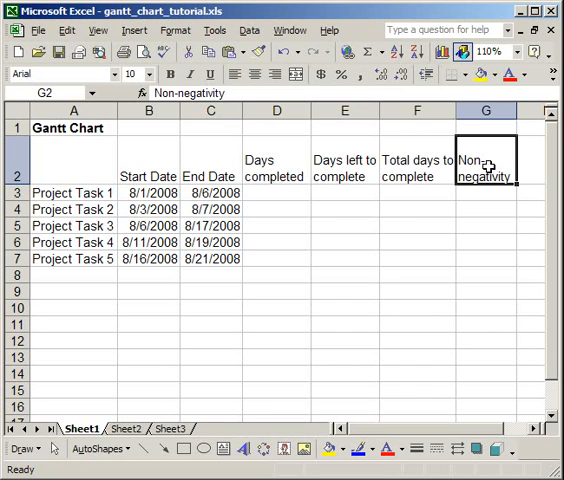
- Add a 'Todays date:' label in A10 with =TODAY() in B10 showing 8/11/2008
left_click(54, 308)
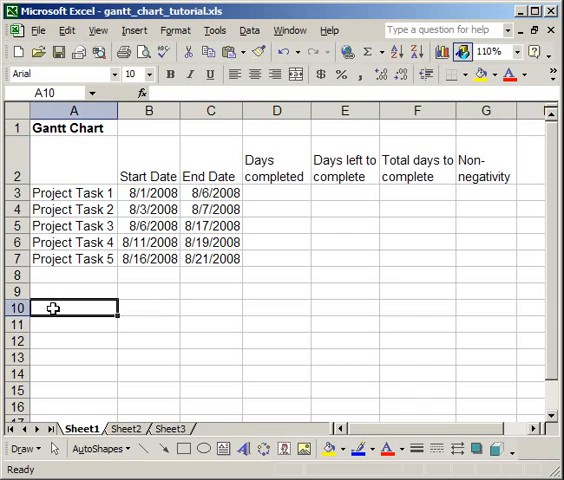
type("Todays d")
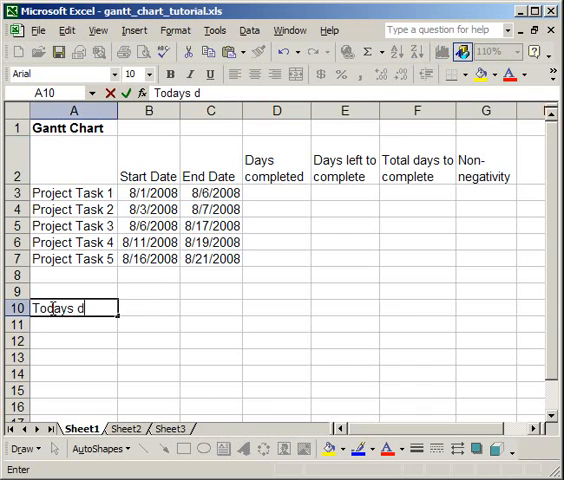
type("ate:")
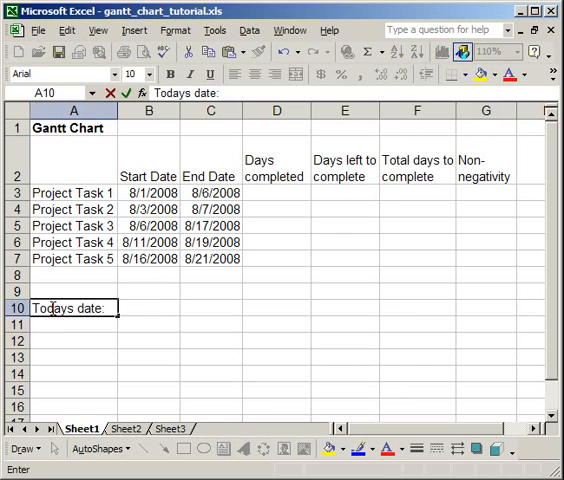
key("Tab")
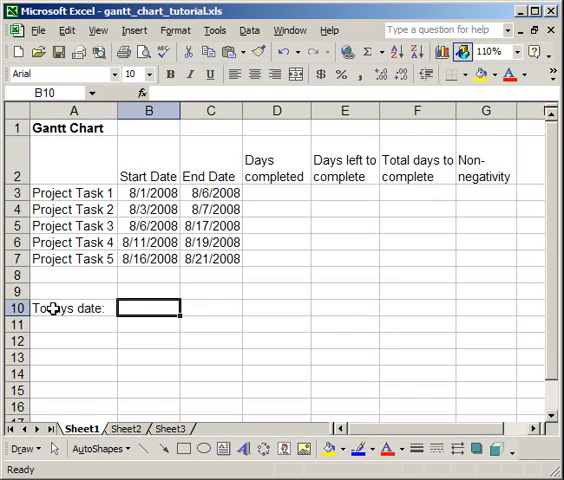
type("=")
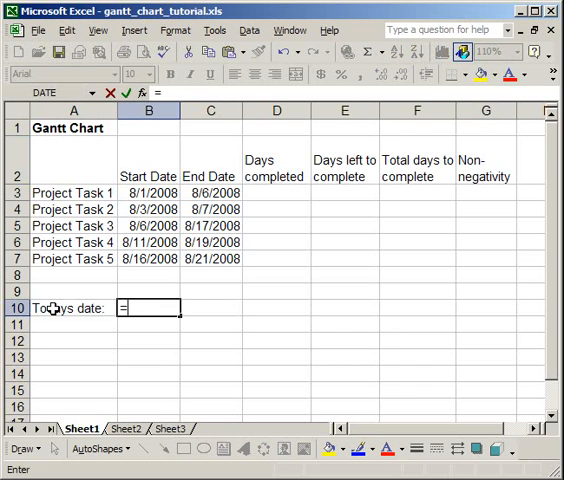
type("today")
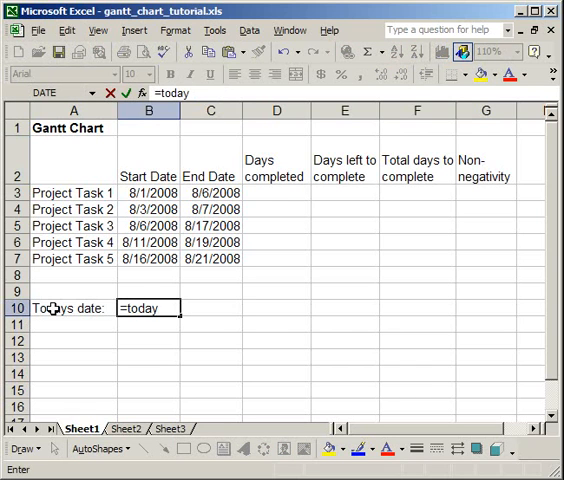
type("()")
key("Return")
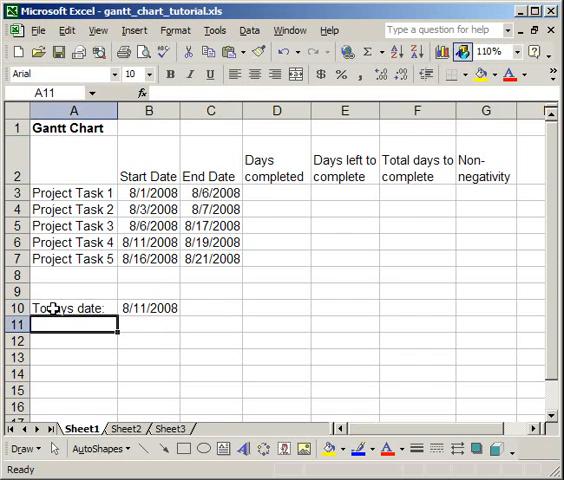
left_click(146, 310)
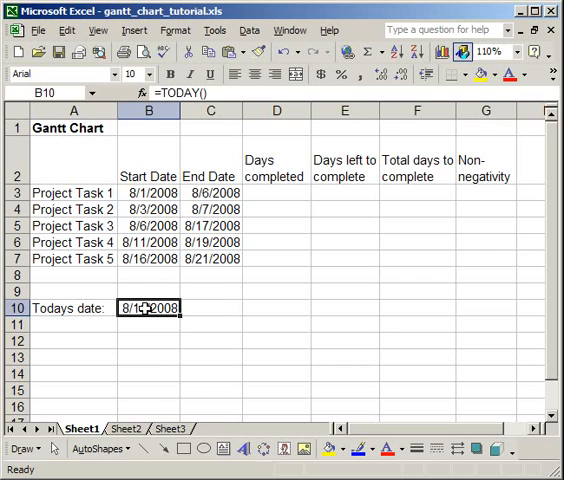
left_click(152, 194)
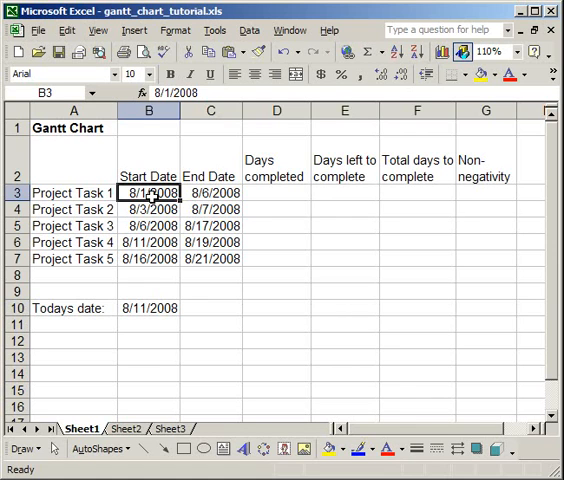
- Enter =C3-B3 in F3 and copy it down to F7, giving 5, 4, 11, 8 and 5
left_click(407, 192)
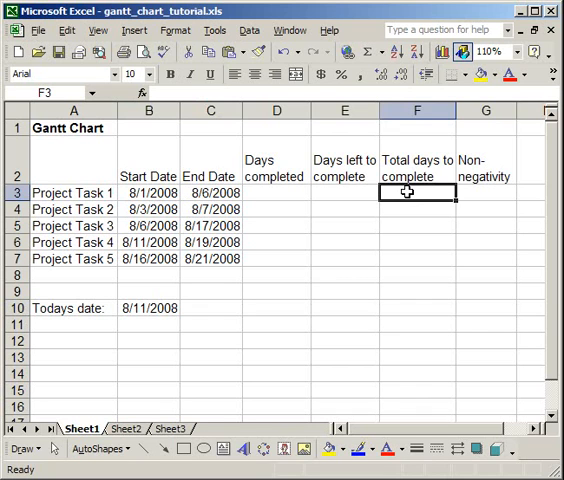
type("=")
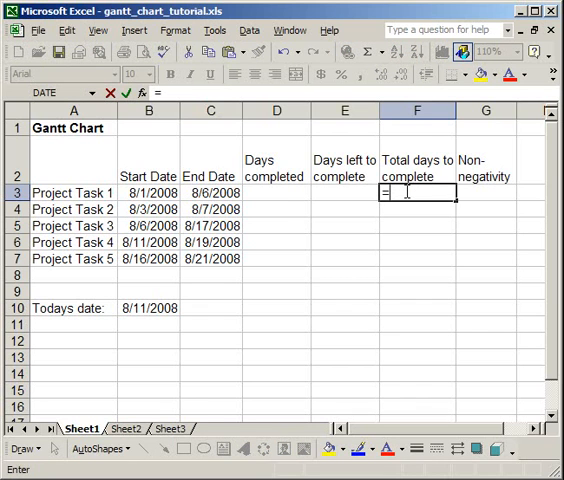
left_click(215, 196)
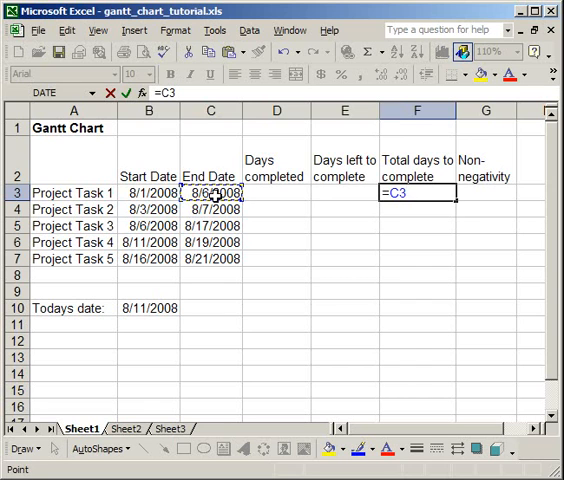
type("-")
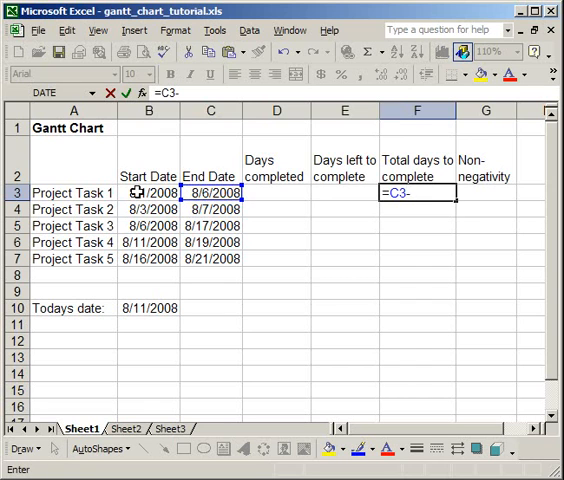
left_click(138, 193)
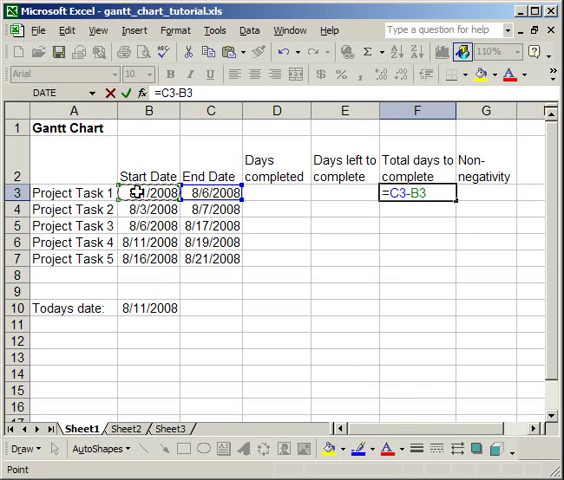
key("Return")
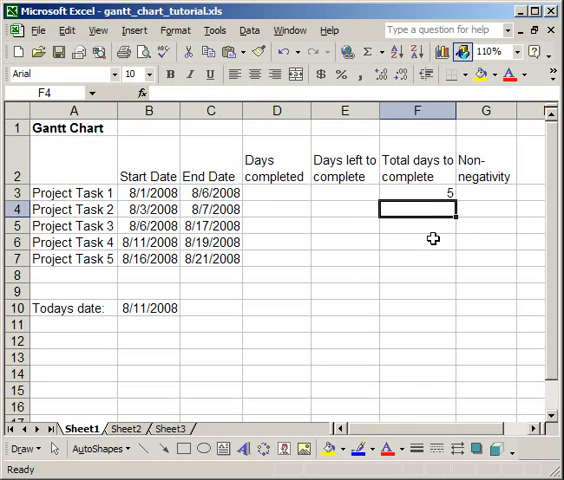
left_click(430, 193)
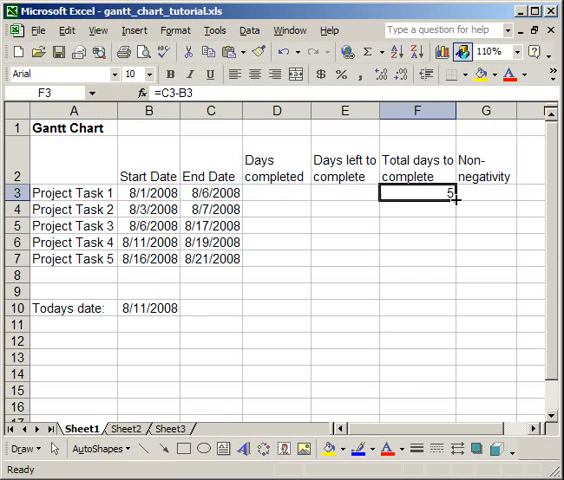
left_click_drag(451, 195, 451, 262)
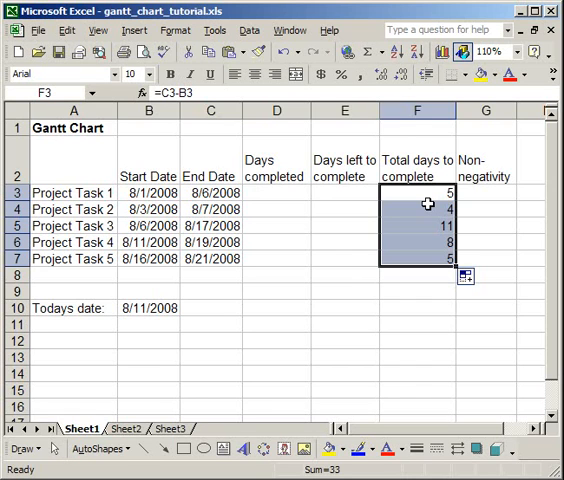
- Check the copied total-days formulas and select the range F3:F7
left_click(427, 195)
key("Down")
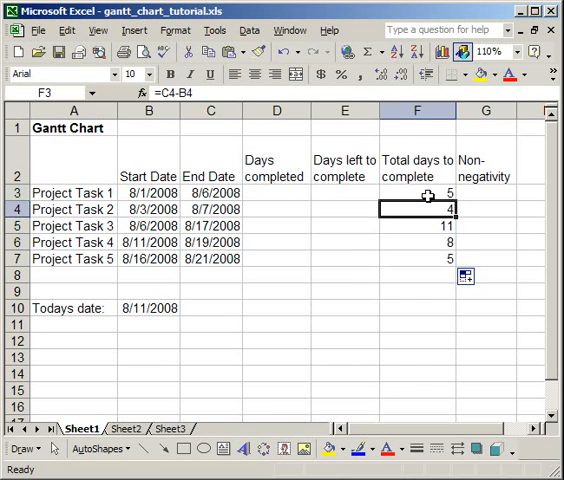
key("Down")
key("Down")
key("Up")
key("Up")
key("Up")
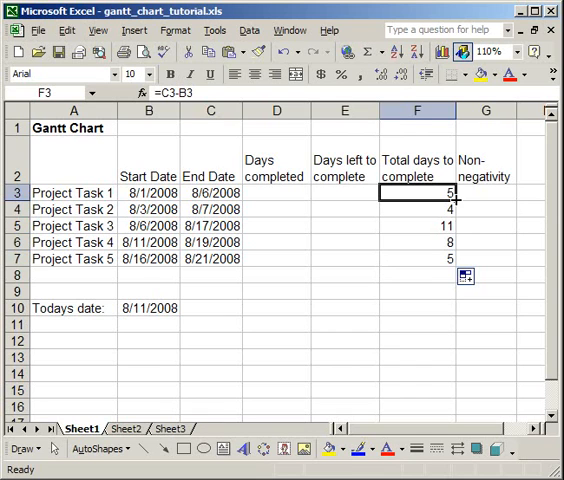
mouse_move(455, 200)
left_mouse_down()
mouse_move(455, 228)
mouse_move(455, 196)
mouse_move(433, 255)
left_mouse_up()
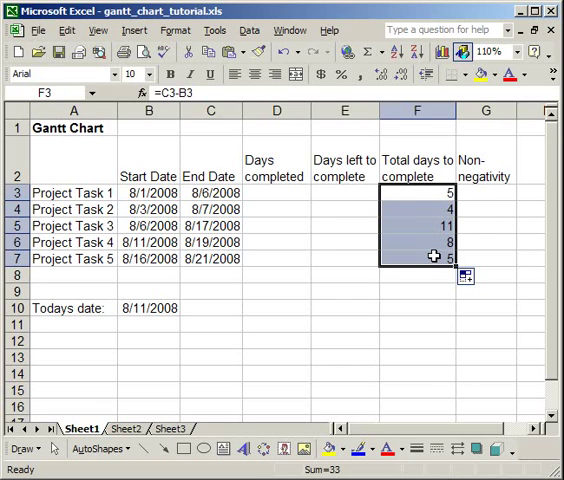
- Format F3:F7 via Format Cells as Number with 0 decimal places
right_click(411, 203)
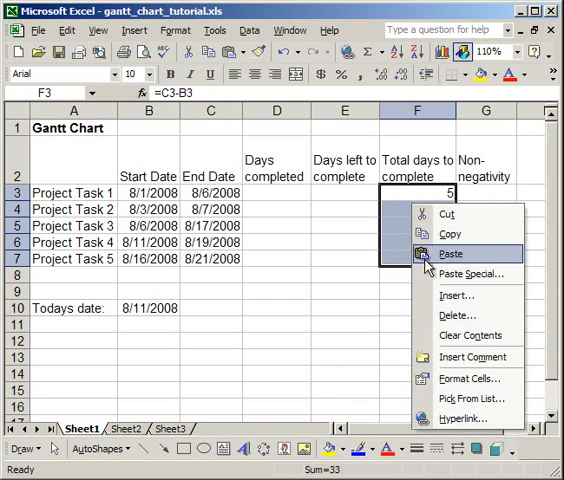
left_click(468, 378)
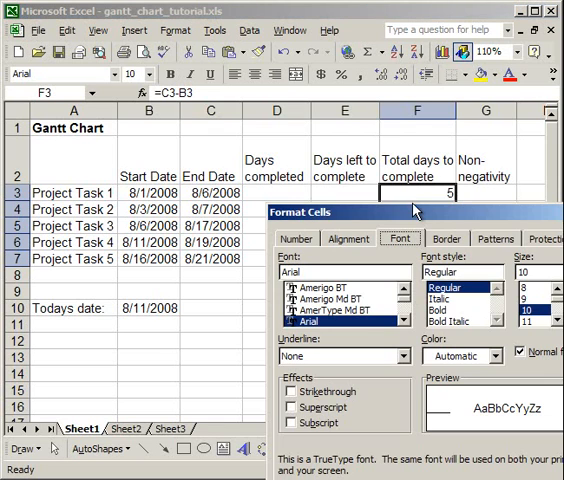
mouse_move(416, 212)
left_mouse_down()
mouse_move(246, 93)
mouse_move(244, 79)
left_mouse_up()
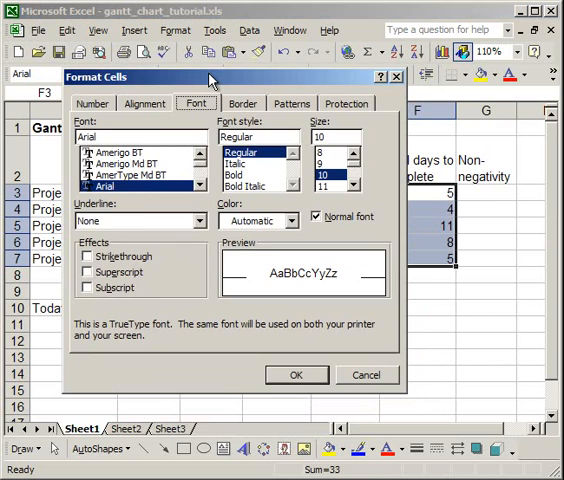
left_click(88, 108)
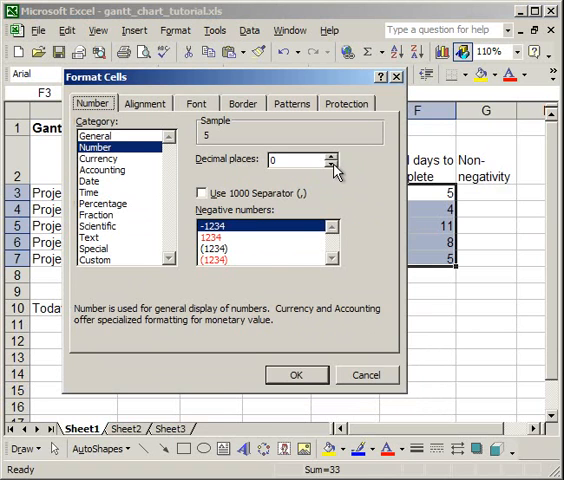
left_click(331, 164)
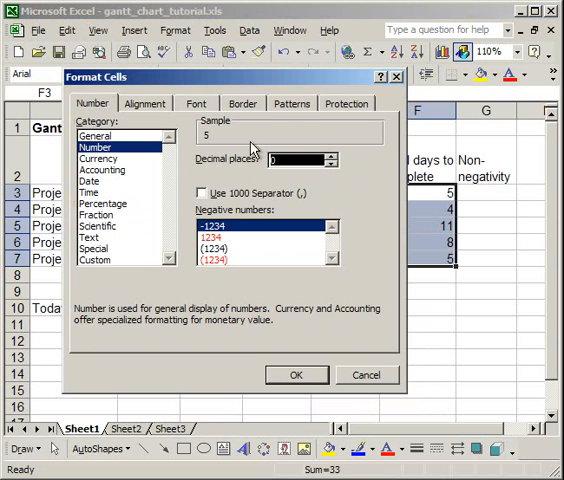
left_click_drag(288, 80, 258, 72)
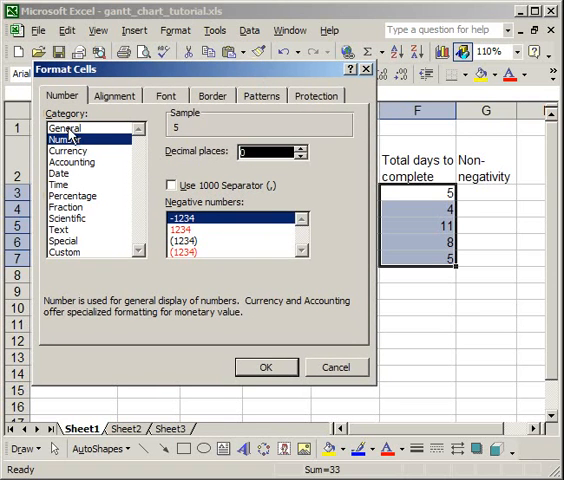
left_click(266, 367)
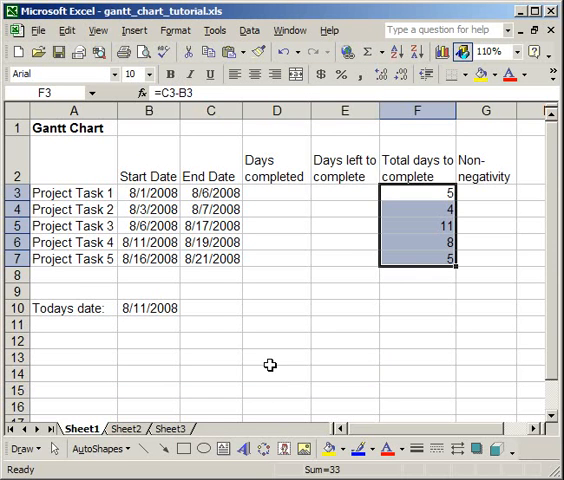
left_click(412, 259)
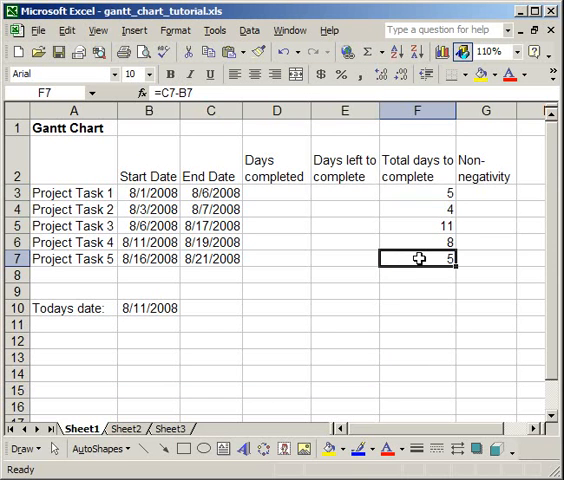
- Build =IF(B10>=B3,B10-B3,0) in G3 using clicked references to B10 and B3
left_click(485, 192)
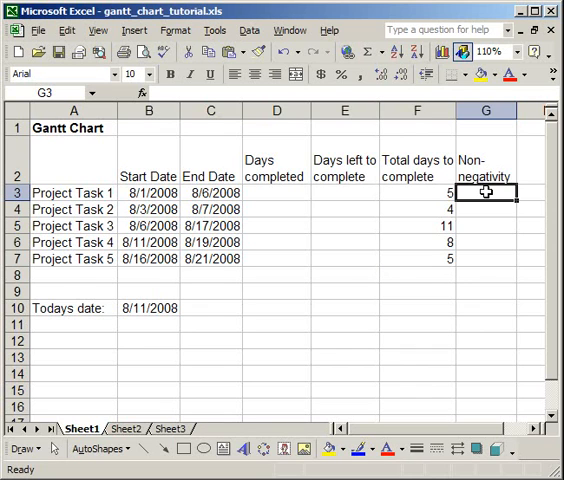
type("=if")
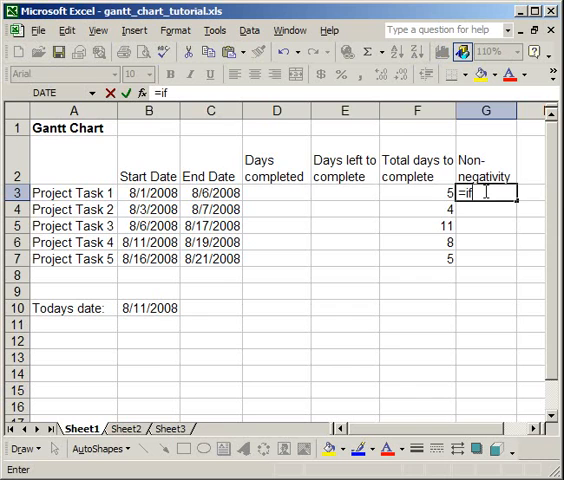
type("(")
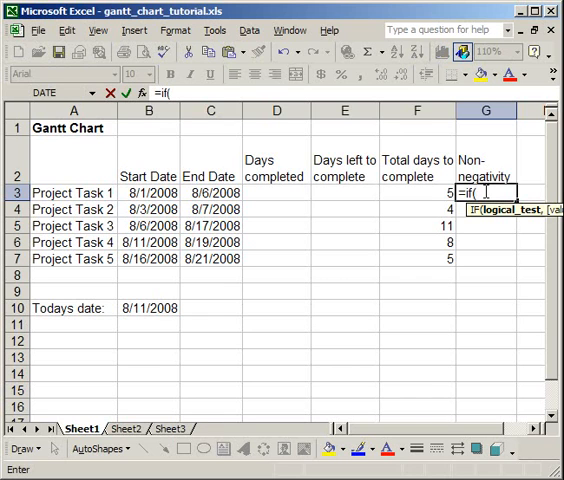
left_click(143, 308)
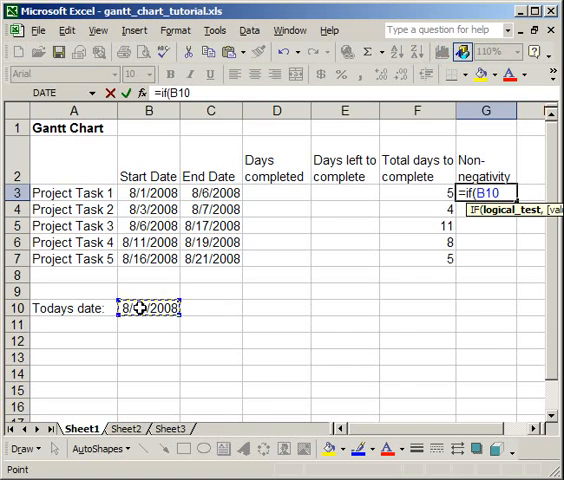
type(">")
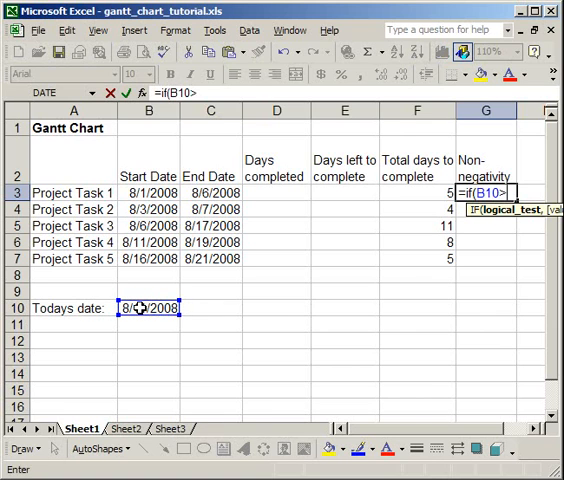
type("=")
left_click(140, 192)
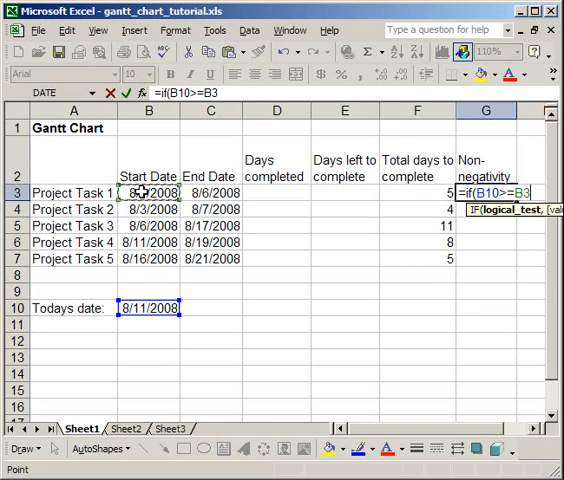
type(",")
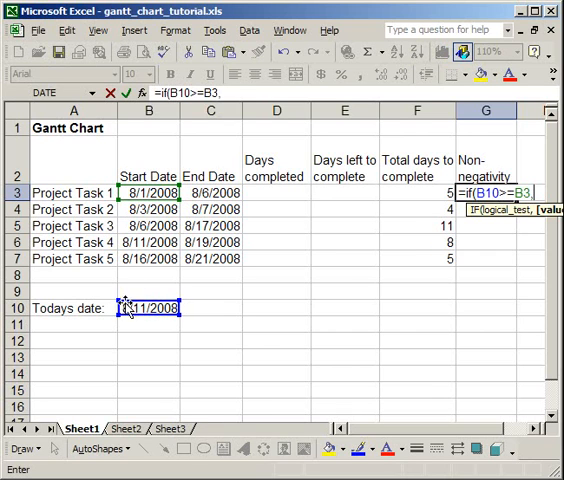
left_click(124, 308)
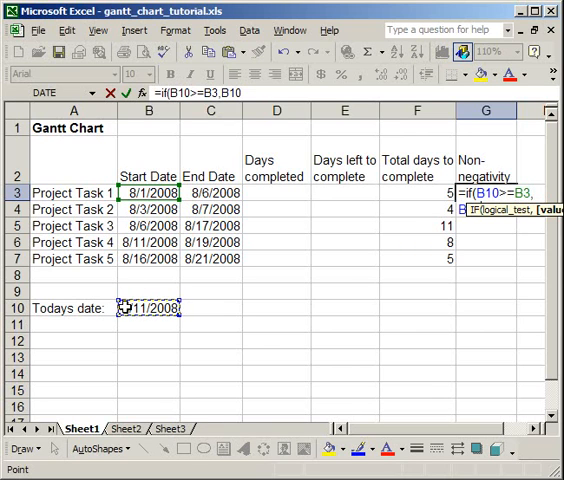
type("-")
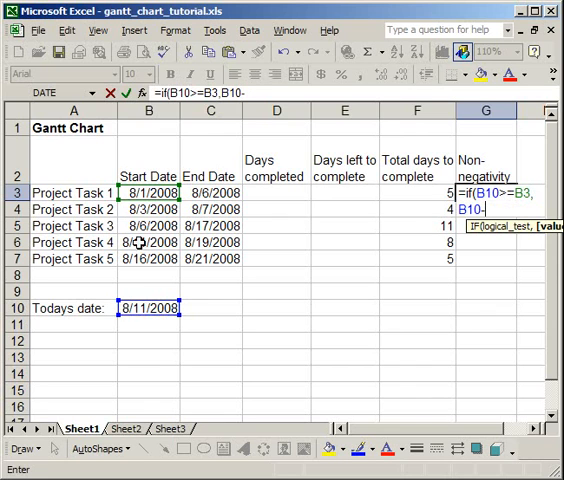
left_click(148, 194)
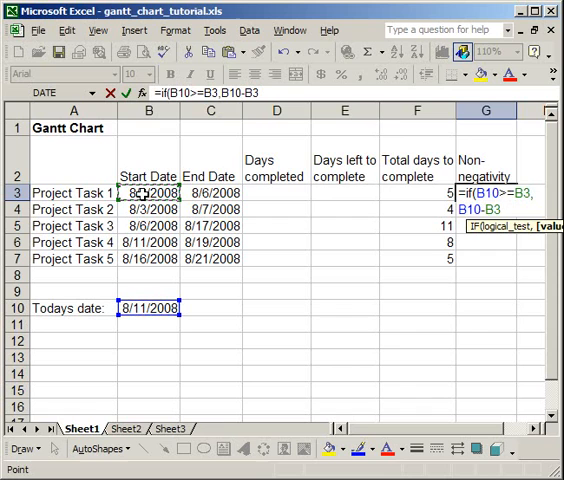
type(",")
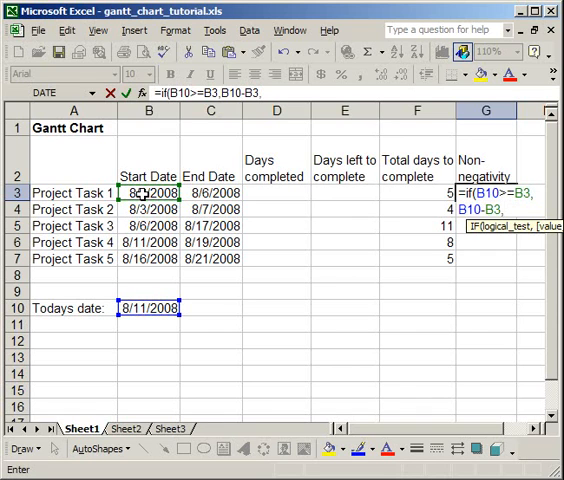
type("0")
type(")")
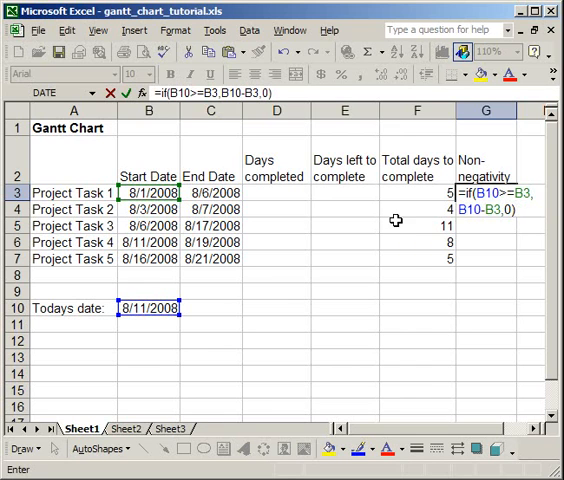
left_click(477, 193)
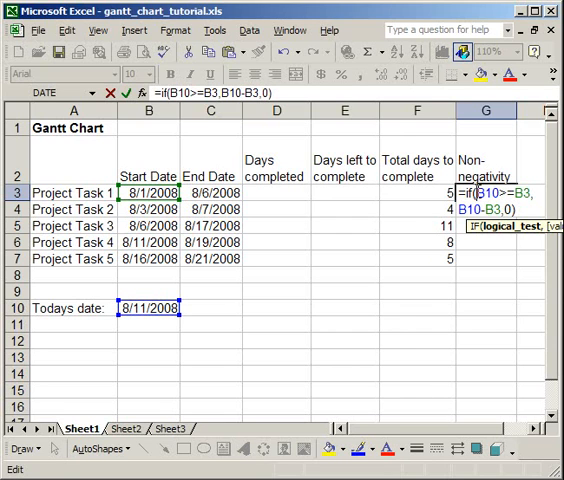
- Make both today's-date references absolute ($B$10) and commit Task 1's non-negativity formula
key("F4")
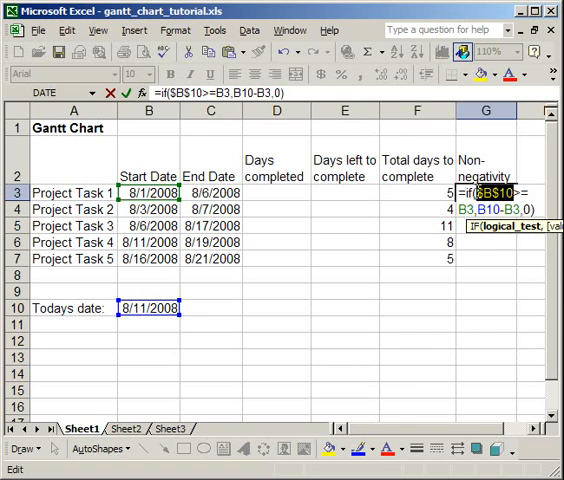
left_click(479, 208)
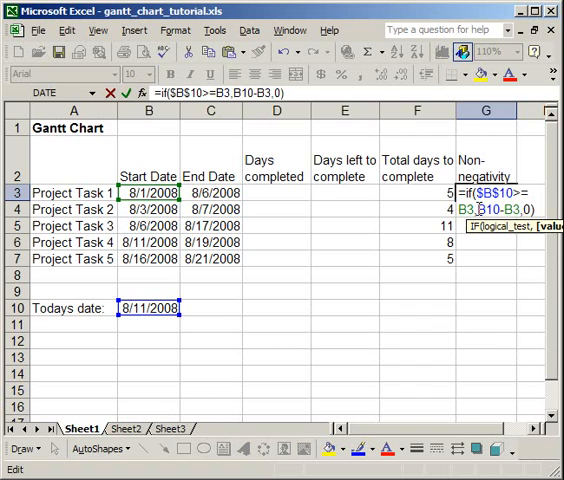
key("F4")
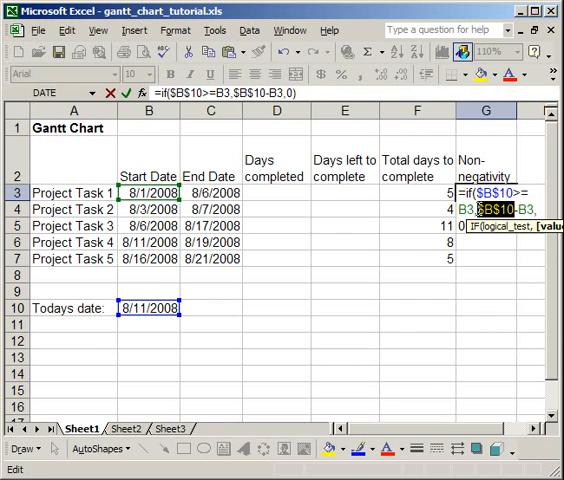
key("Return")
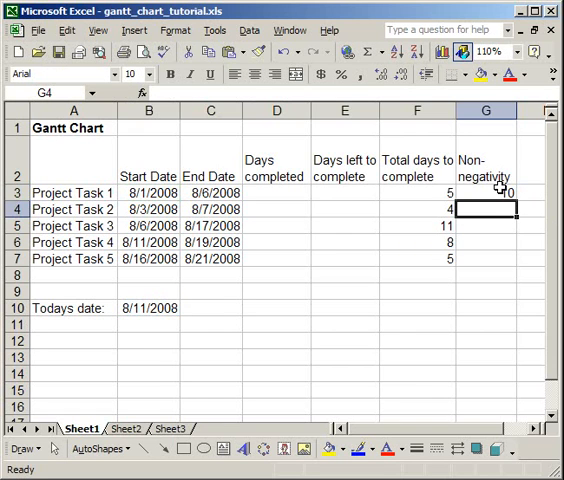
- Fill the non-negativity formula down through Project Task 5, giving 10, 8, 5, 0, 0
left_click(500, 193)
left_click_drag(517, 201, 517, 264)
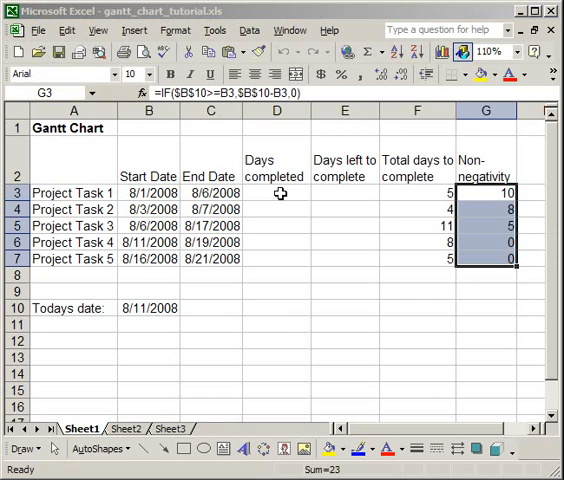
- Enter =IF(G3>=F3,F3,G3) in D3 so Task 1's days completed reads 5
left_click(280, 194)
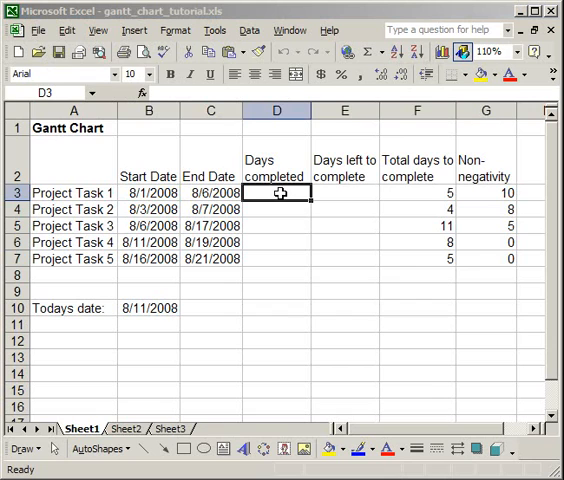
type("=if")
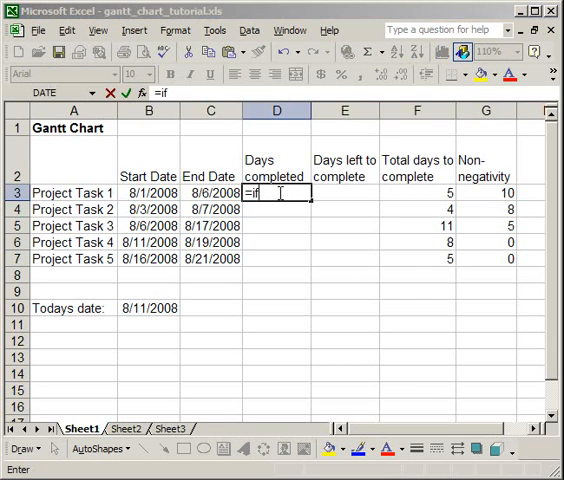
type("(")
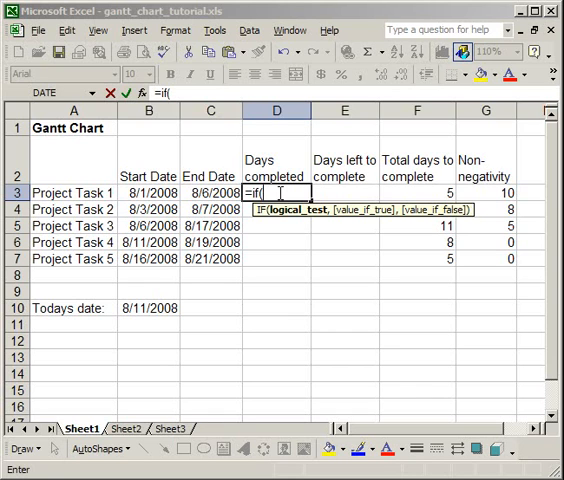
left_click(481, 193)
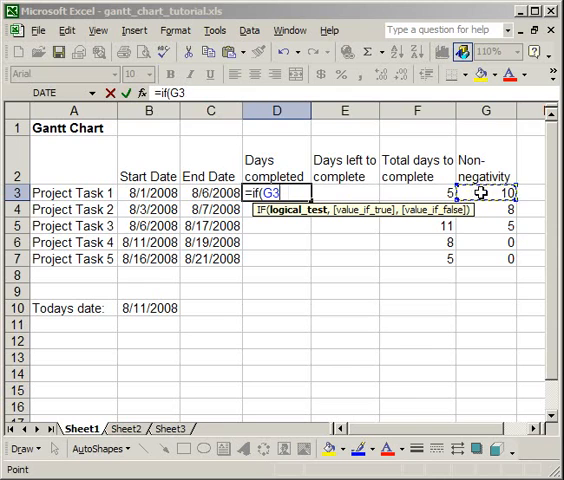
type(">=")
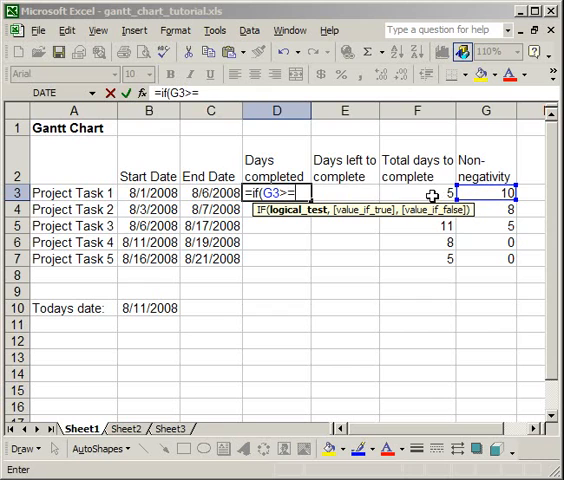
left_click(432, 194)
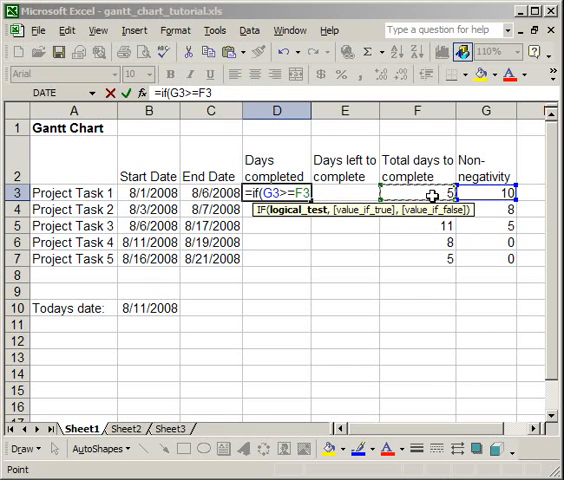
type(",")
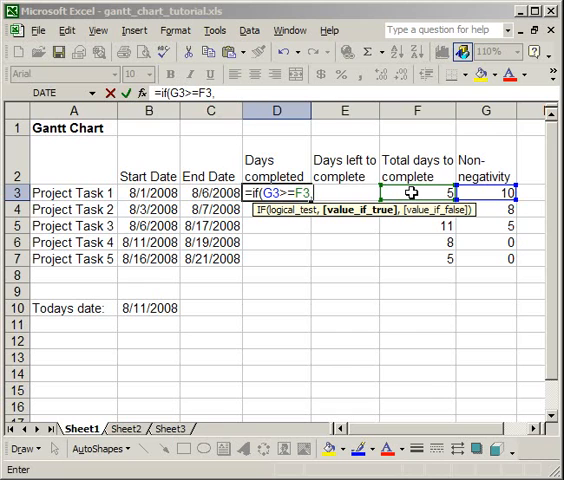
left_click(411, 193)
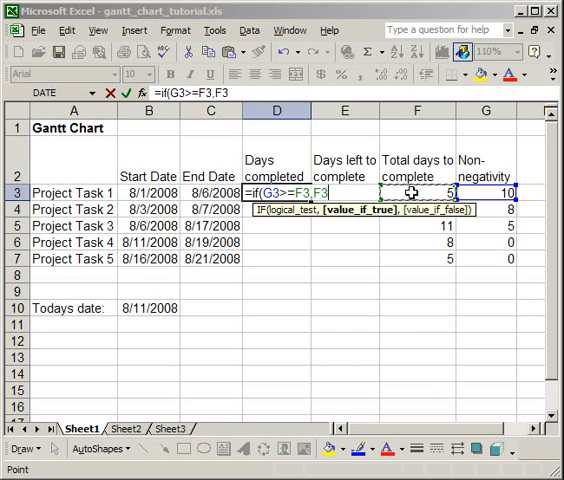
type(",")
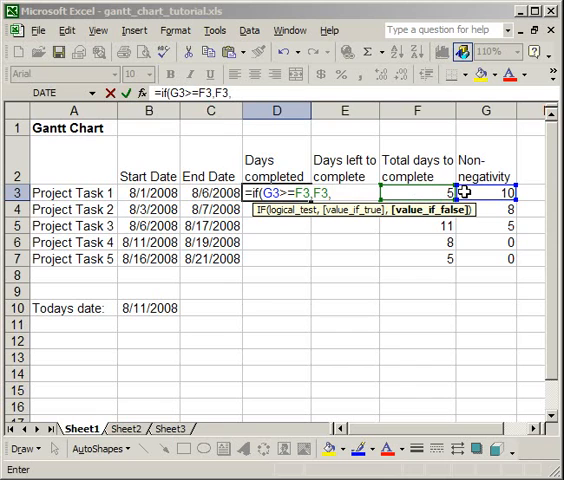
left_click(463, 192)
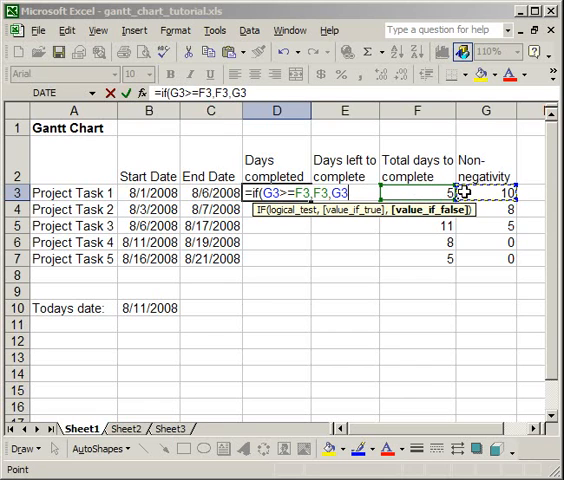
type(")")
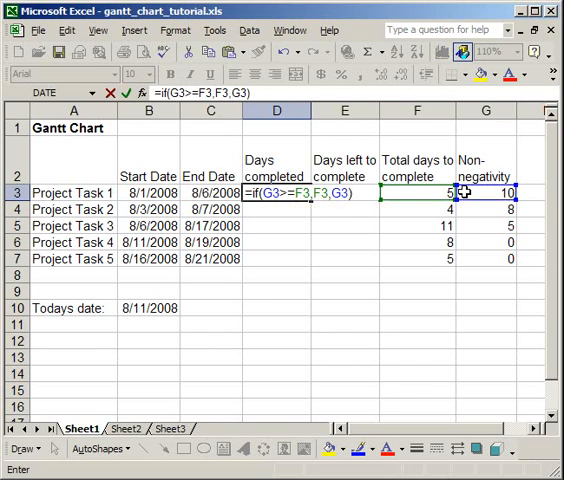
key("Return")
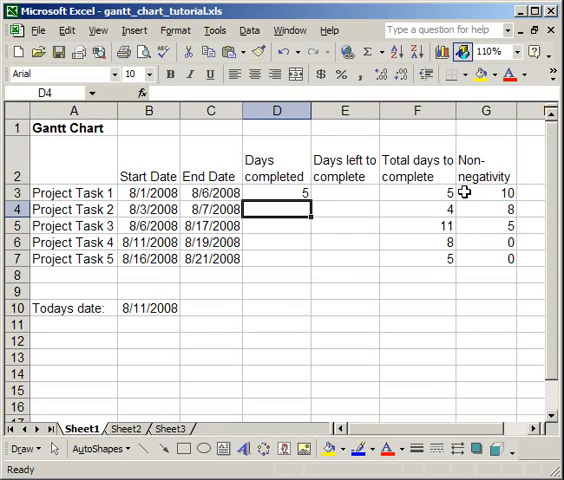
left_click(300, 193)
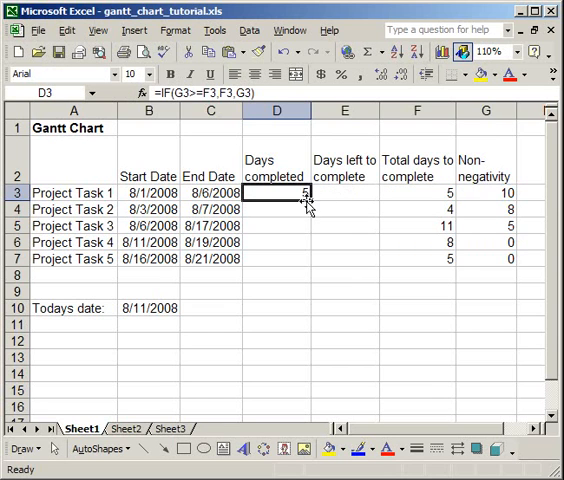
left_click_drag(309, 200, 303, 266)
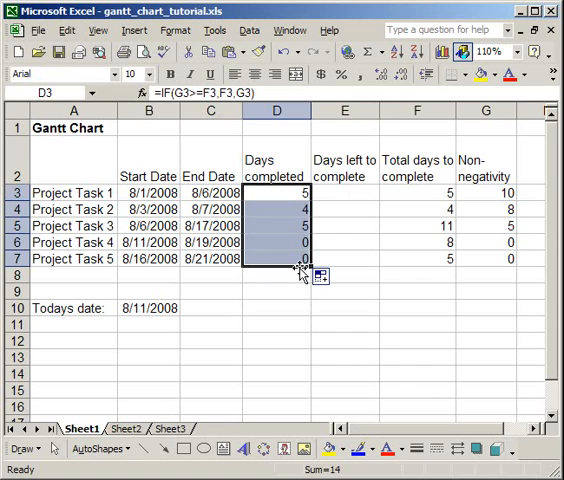
left_click(291, 201)
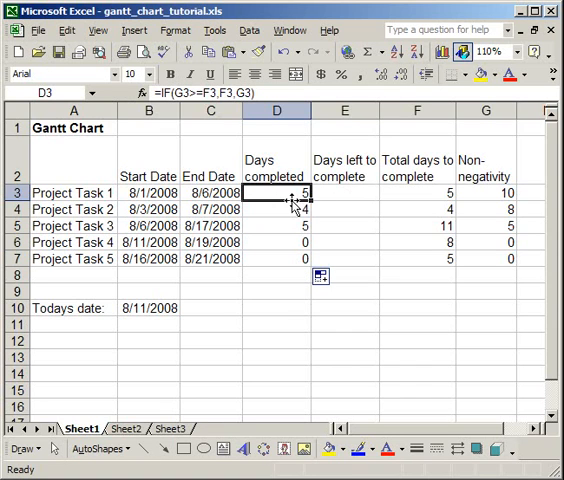
key("Down")
key("Down")
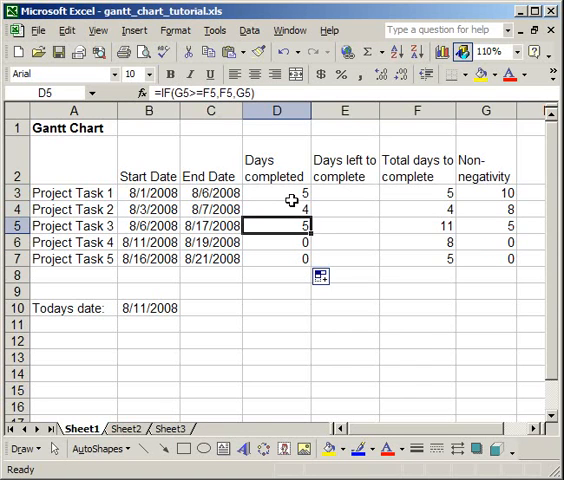
key("Down")
key("Down")
key("Up")
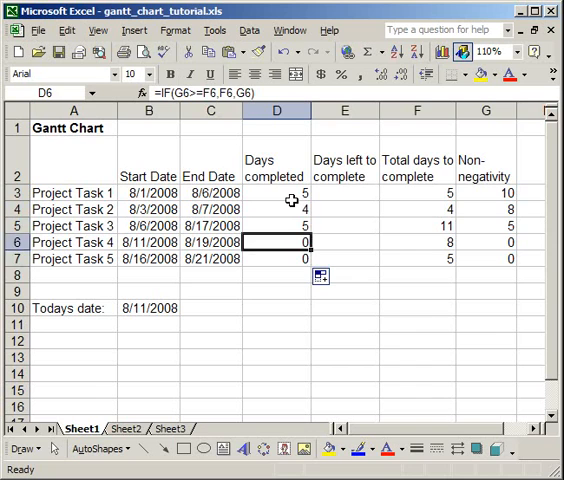
key("Up")
key("Up")
key("Up")
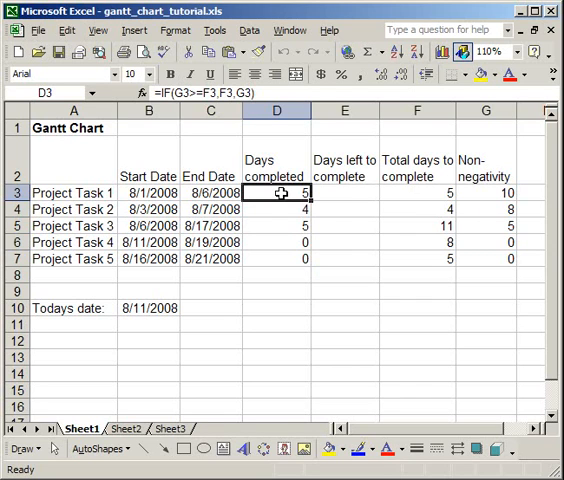
- Enter =IF(F3-D3<=0,0,F3-D3) in E3 so Task 1's days left reads 0
left_click(343, 196)
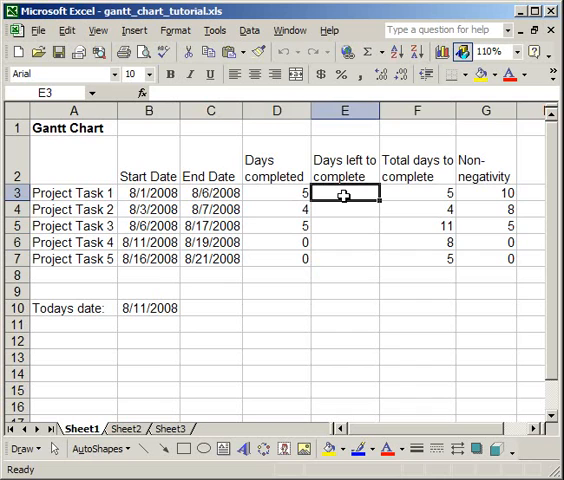
type("=")
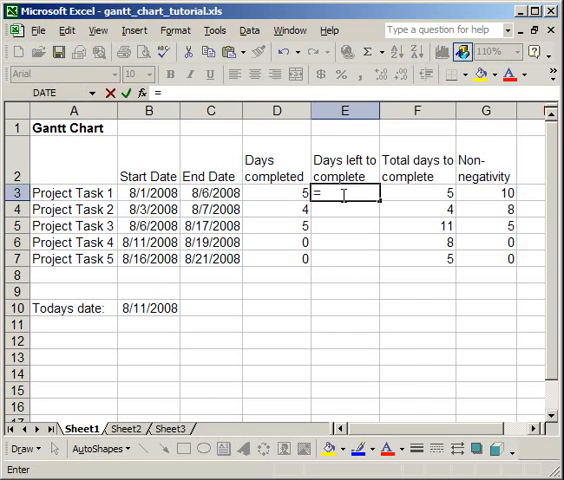
type("if(")
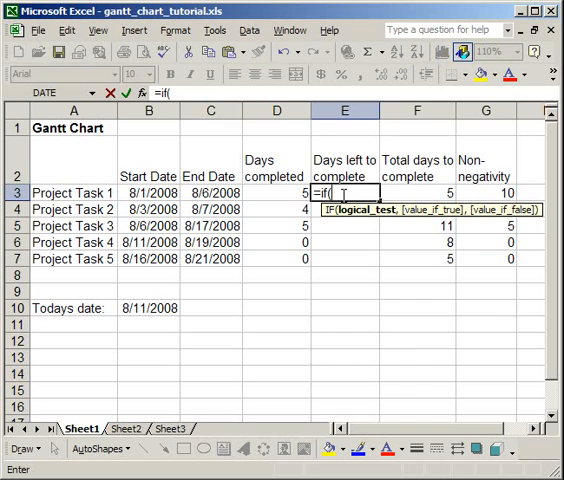
left_click(403, 194)
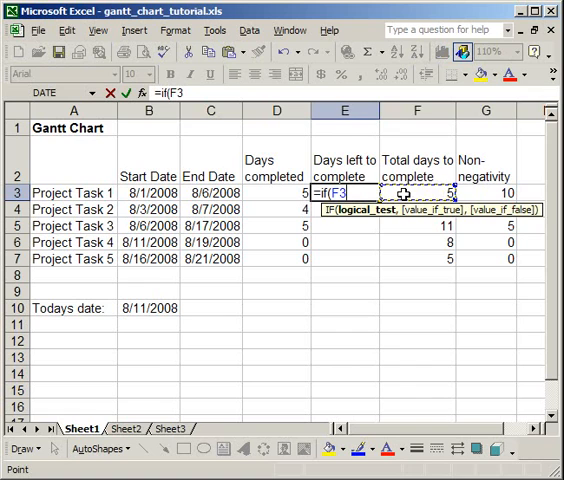
type("-")
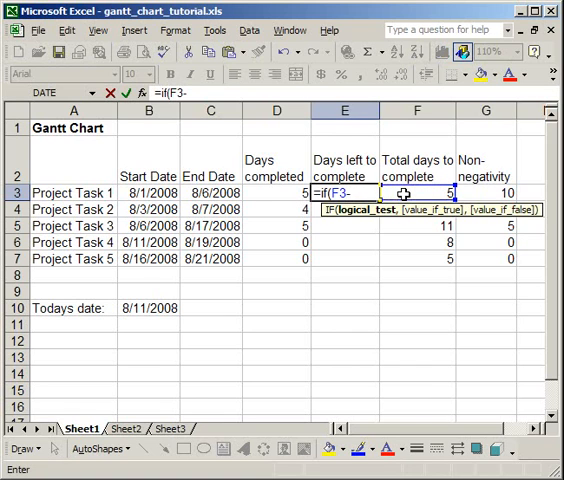
left_click(271, 192)
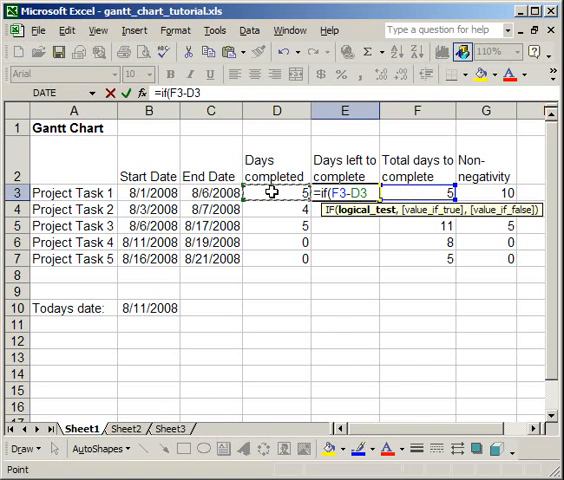
type("<")
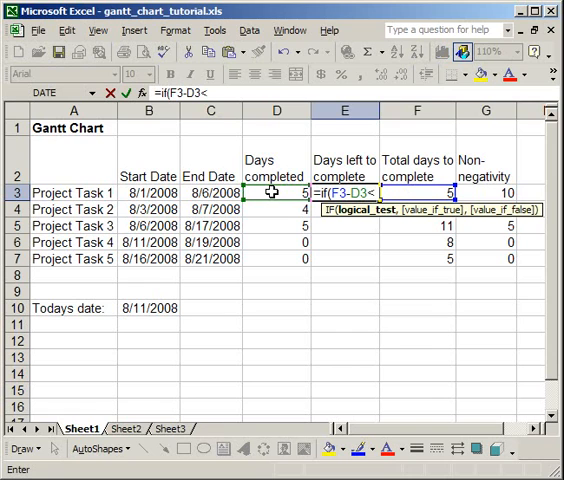
type("=")
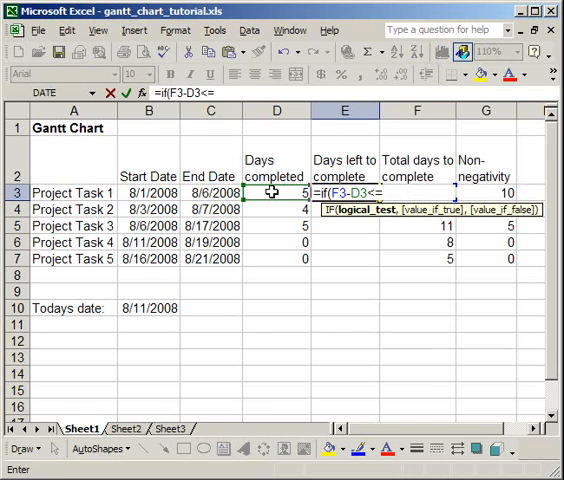
type("0")
type(",")
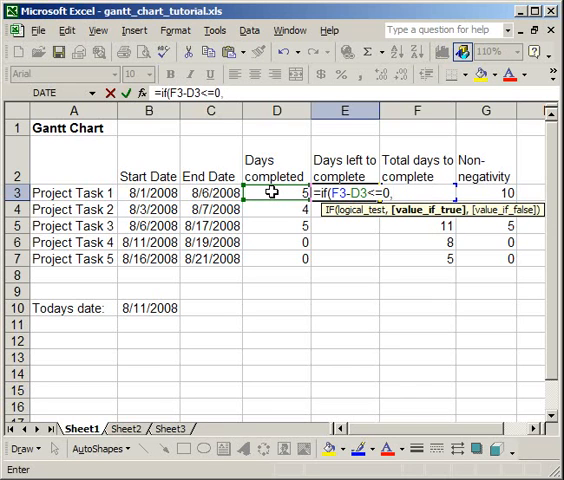
type("0")
type(",")
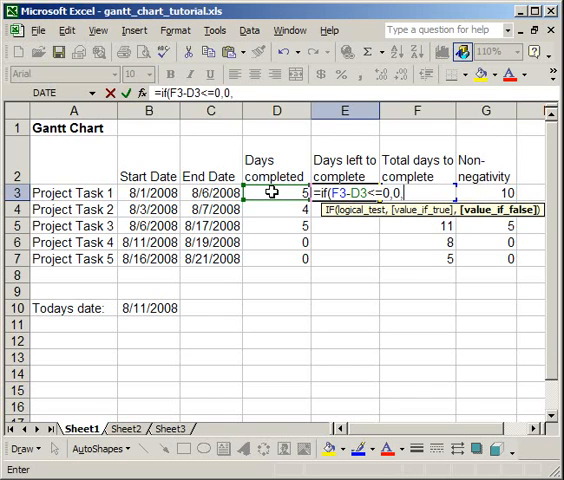
type("F")
type("3")
type("-")
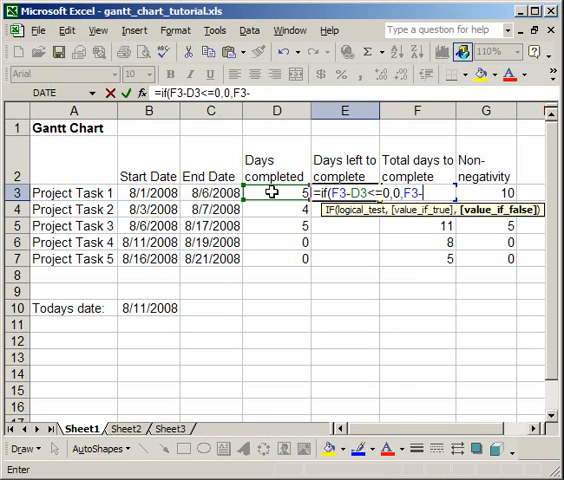
type("D3)")
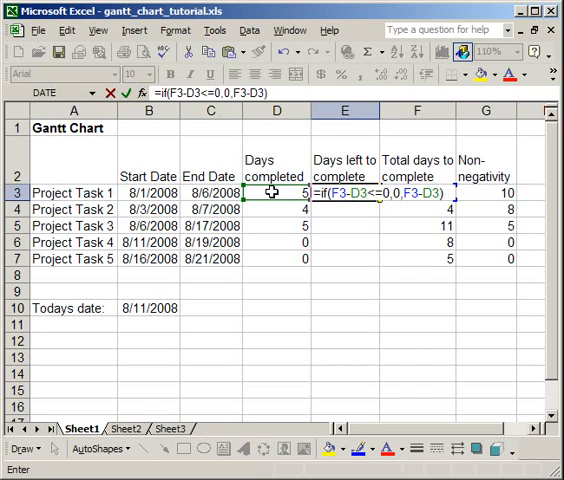
key("Return")
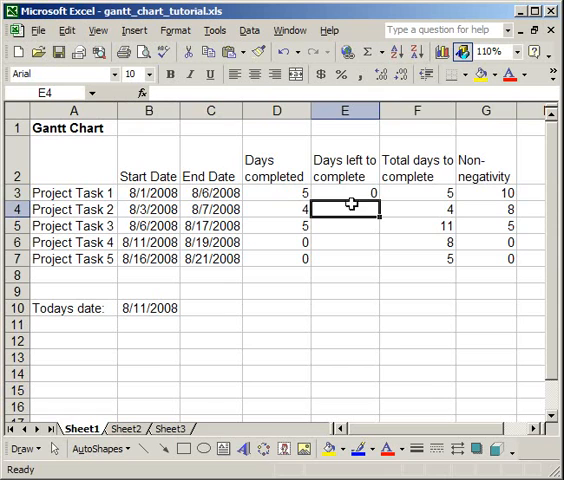
- Fill the days-left formula down to E7, giving 0, 0, 6, 8, 5, and check Task 2's copy
left_click(350, 193)
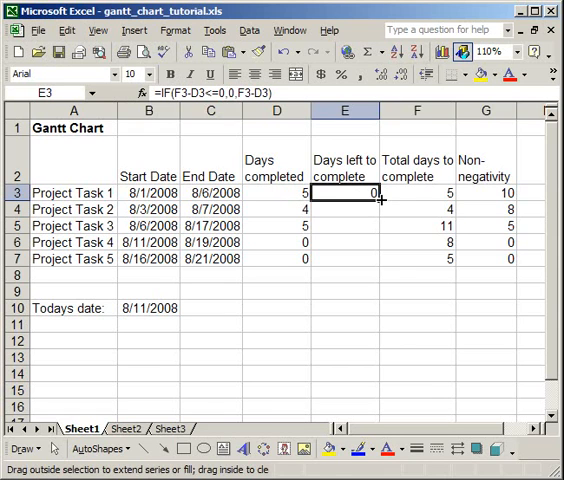
left_click_drag(380, 200, 378, 262)
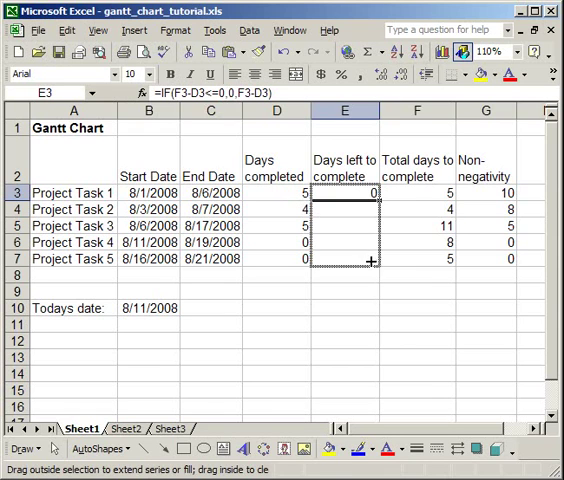
left_click(348, 211)
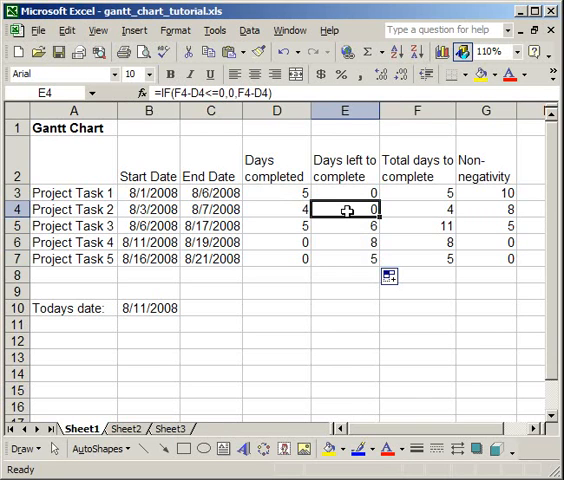
left_click(292, 303)
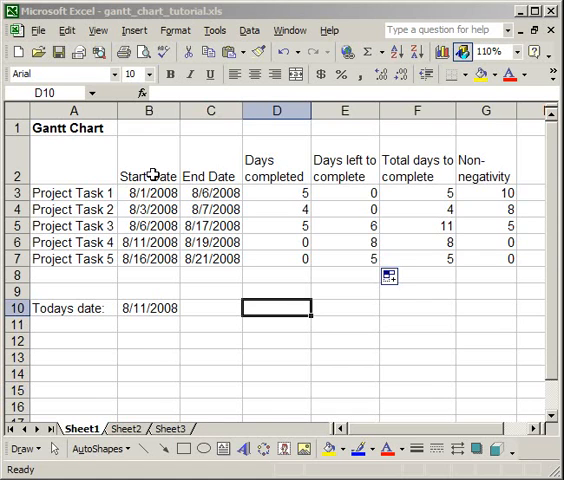
mouse_move(72, 193)
left_mouse_down()
mouse_move(222, 209)
mouse_move(490, 196)
left_mouse_up()
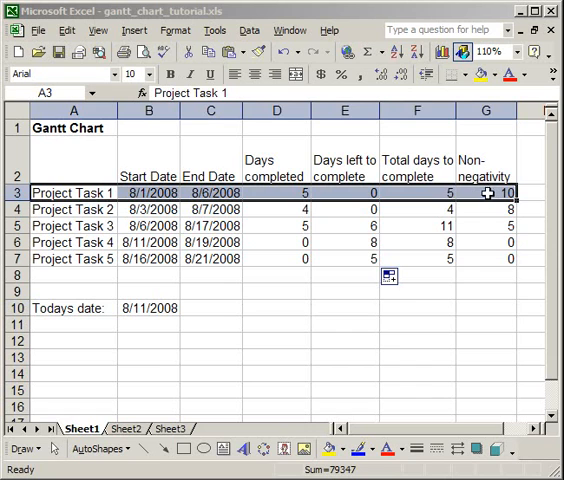
left_click(270, 193)
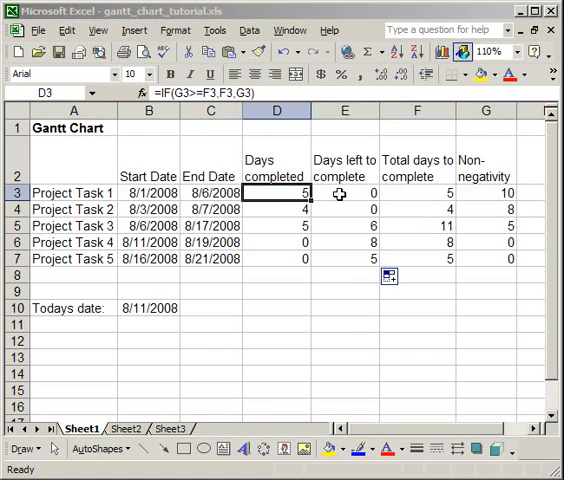
left_click(101, 193)
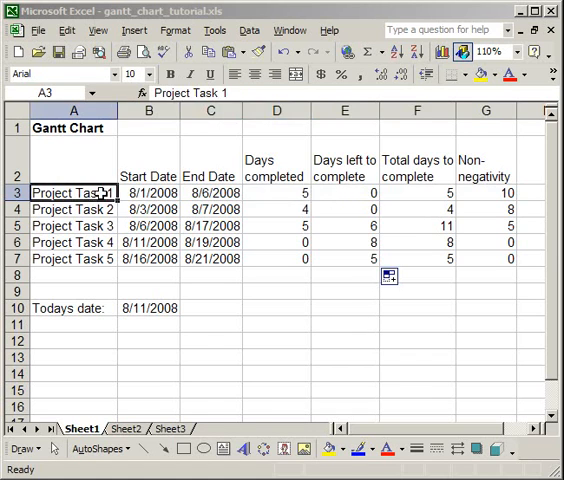
left_click_drag(101, 193, 474, 195)
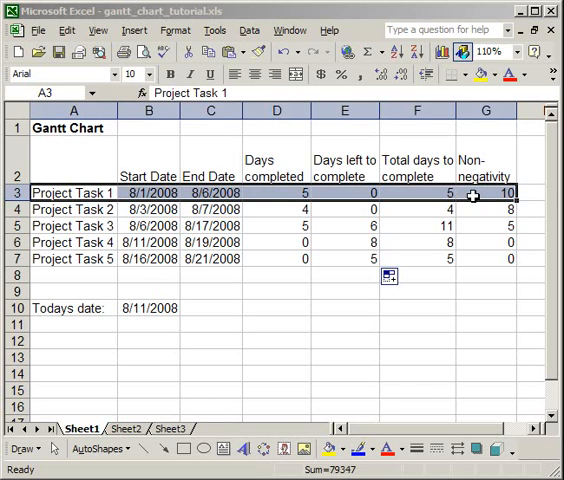
left_click(274, 290)
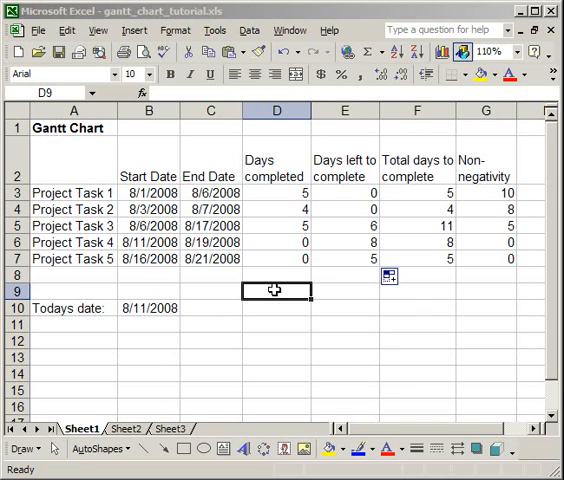